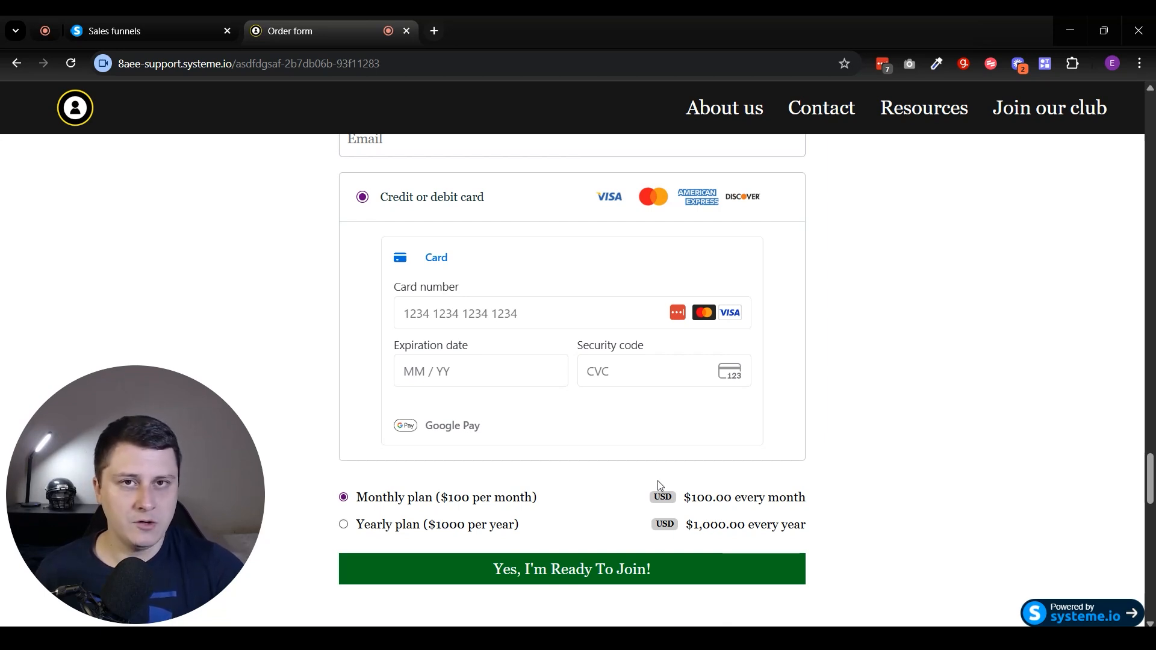
Switch to the sales funnel tab and choose Digital product as the sales page's offer type.
{"action": "left_click", "coordinate": [225, 19]}
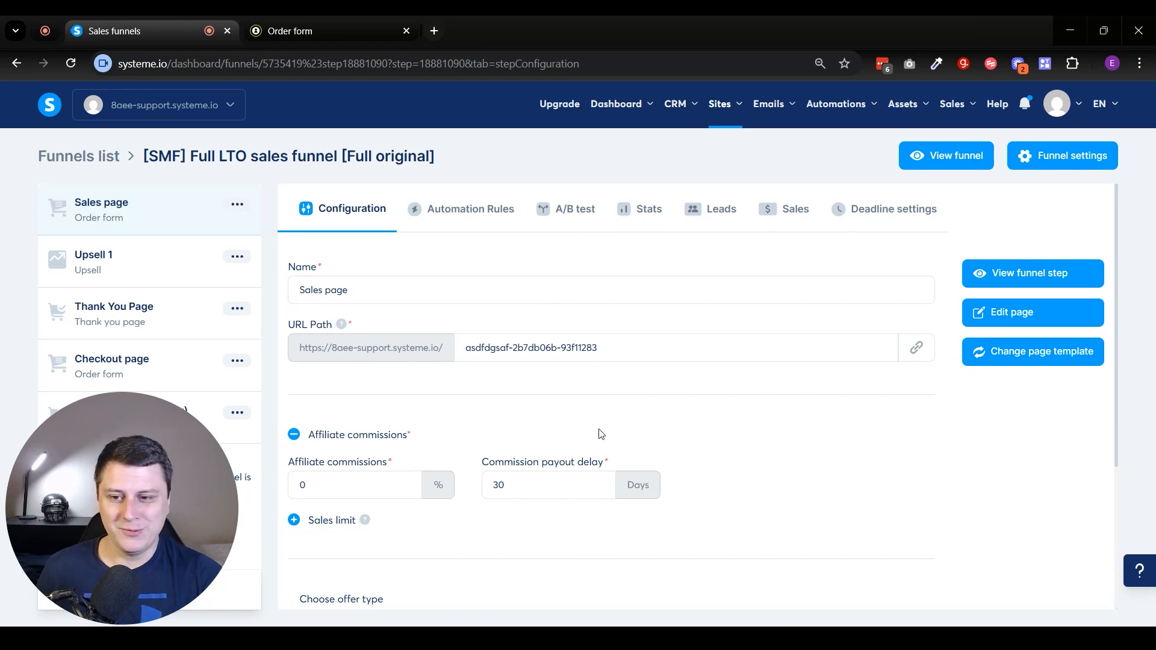
{"action": "scroll", "coordinate": [597, 379], "scroll_direction": "down", "scroll_amount": 3}
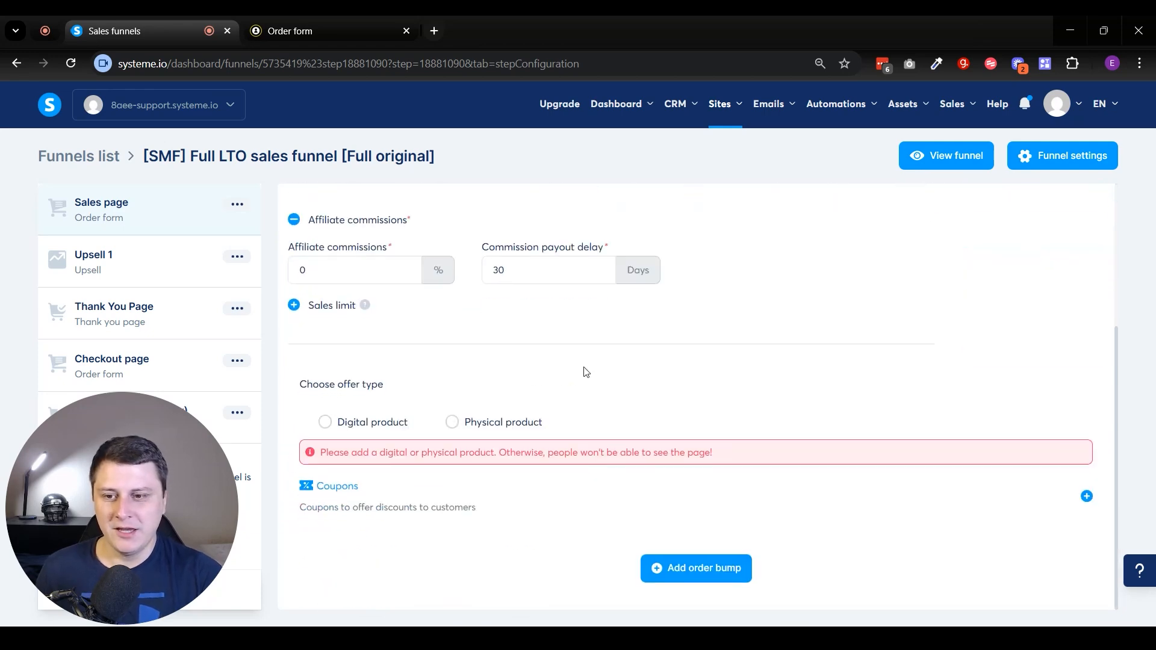
{"action": "left_click", "coordinate": [325, 424]}
{"action": "scroll", "coordinate": [482, 389], "scroll_direction": "down", "scroll_amount": 1}
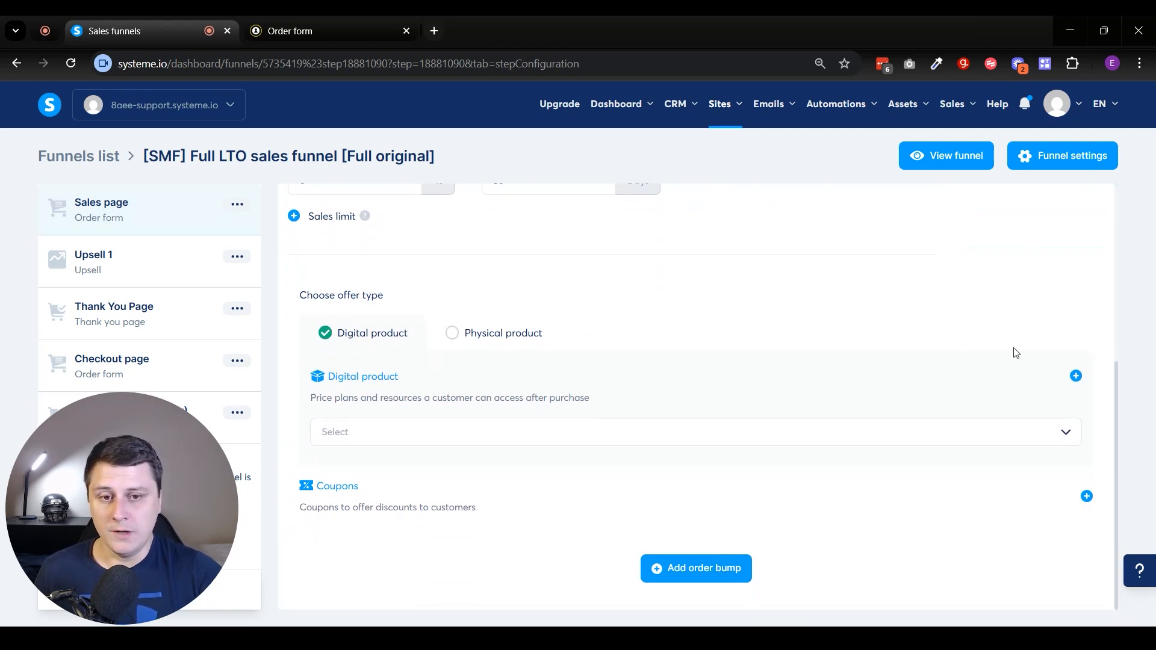
Create a new digital product named Membership.
{"action": "left_click", "coordinate": [1074, 377]}
{"action": "scroll", "coordinate": [527, 375], "scroll_direction": "down", "scroll_amount": 1}
{"action": "left_click", "coordinate": [527, 373]}
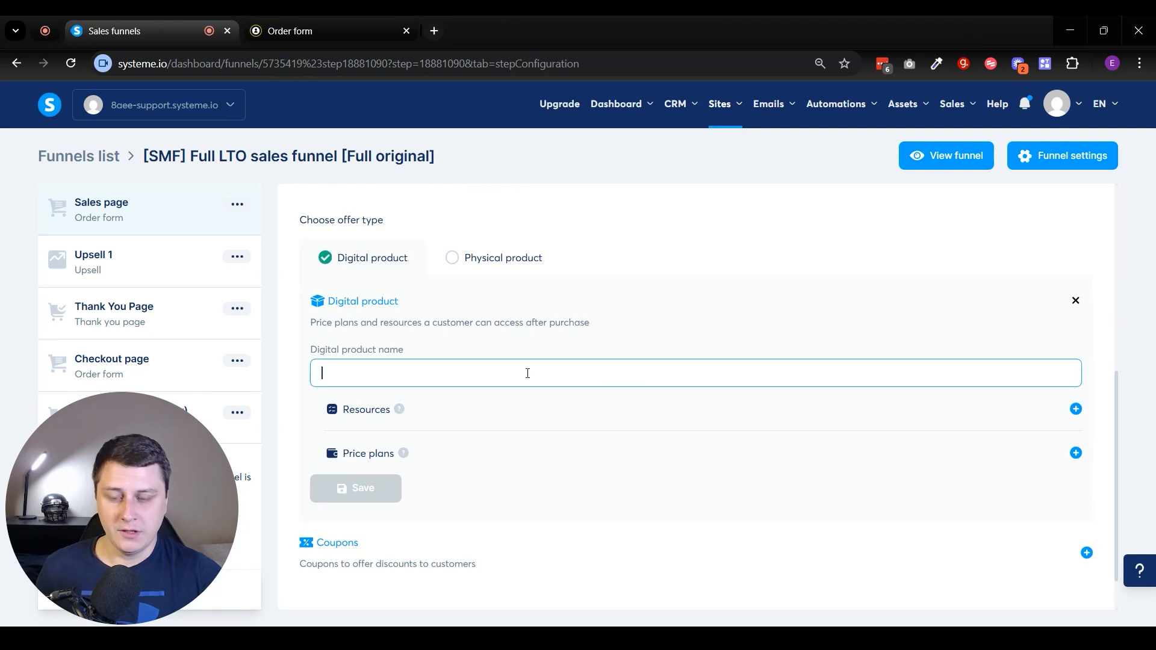
{"action": "type", "text": "Membership"}
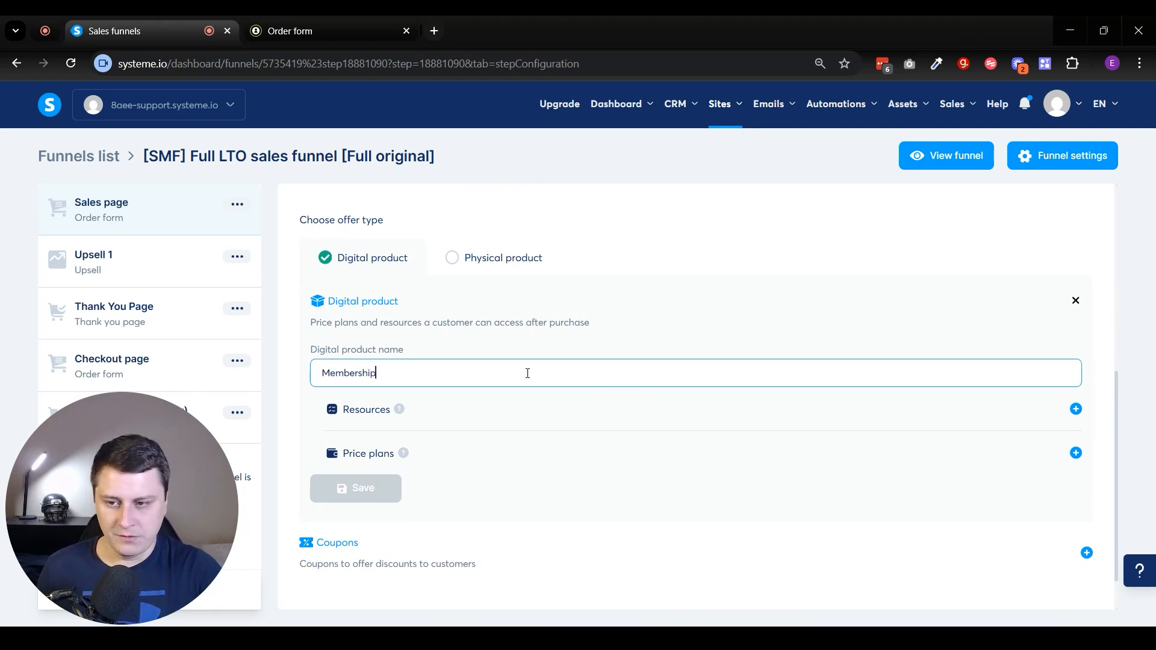
Add a Courses resource to the product granting Full access to the Gardener's Vault course.
{"action": "left_click", "coordinate": [1076, 410]}
{"action": "left_click", "coordinate": [461, 442]}
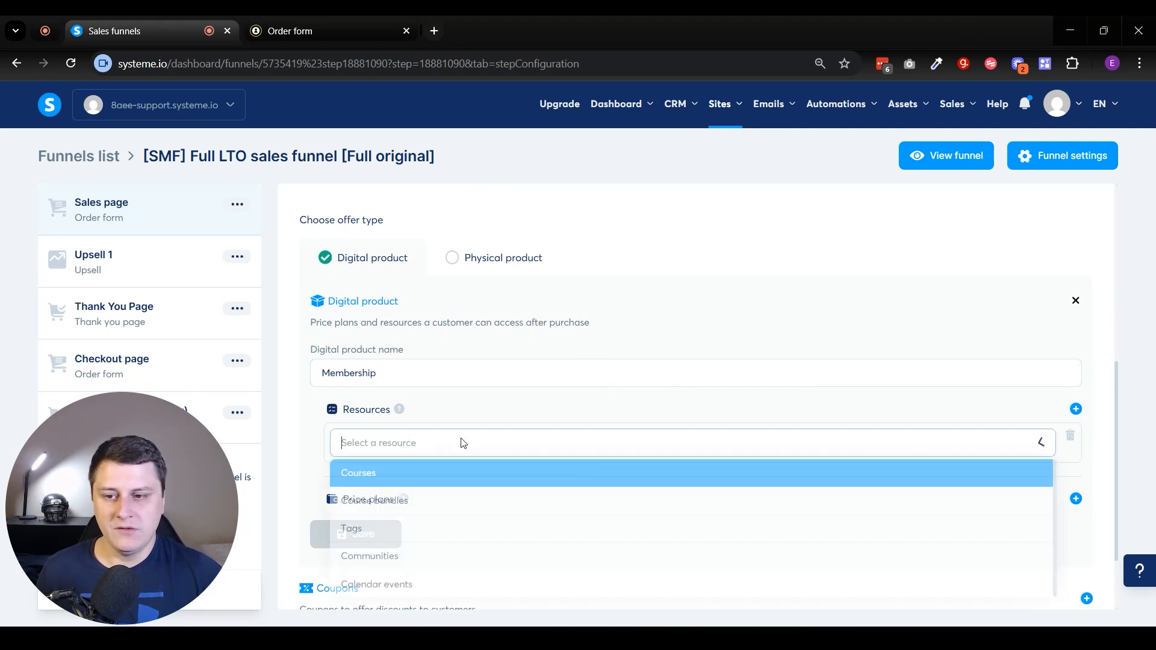
{"action": "left_click", "coordinate": [409, 477]}
{"action": "left_click", "coordinate": [405, 480]}
{"action": "left_click", "coordinate": [396, 511]}
{"action": "left_click", "coordinate": [412, 521]}
{"action": "left_click", "coordinate": [360, 491]}
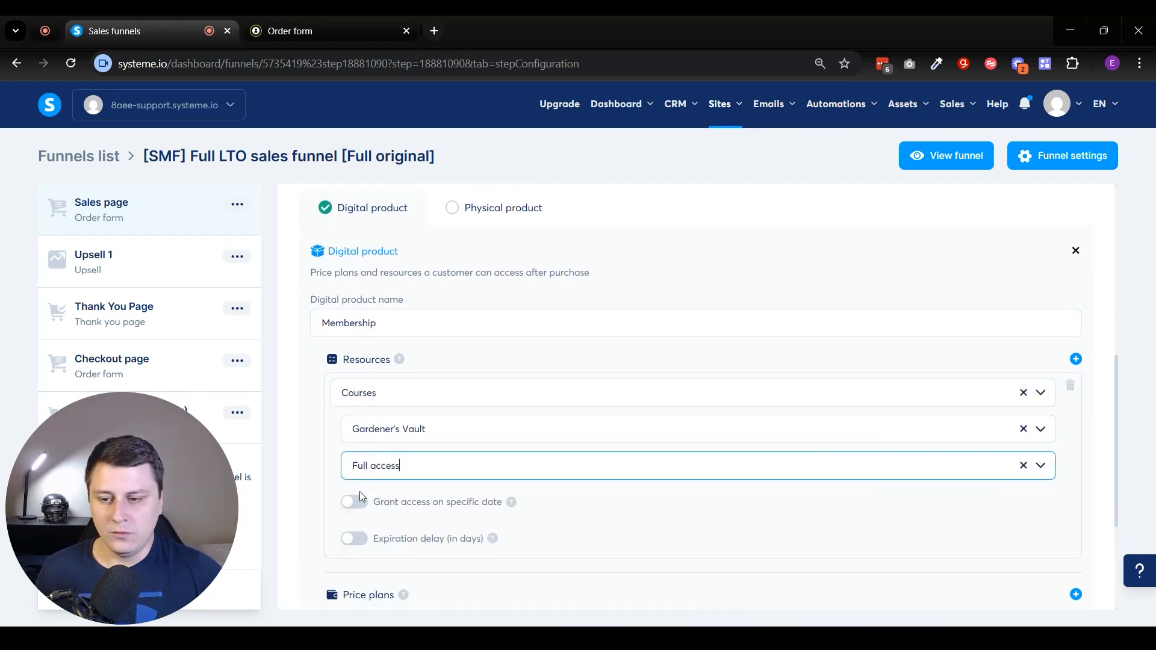
{"action": "scroll", "coordinate": [613, 411], "scroll_direction": "down", "scroll_amount": 1}
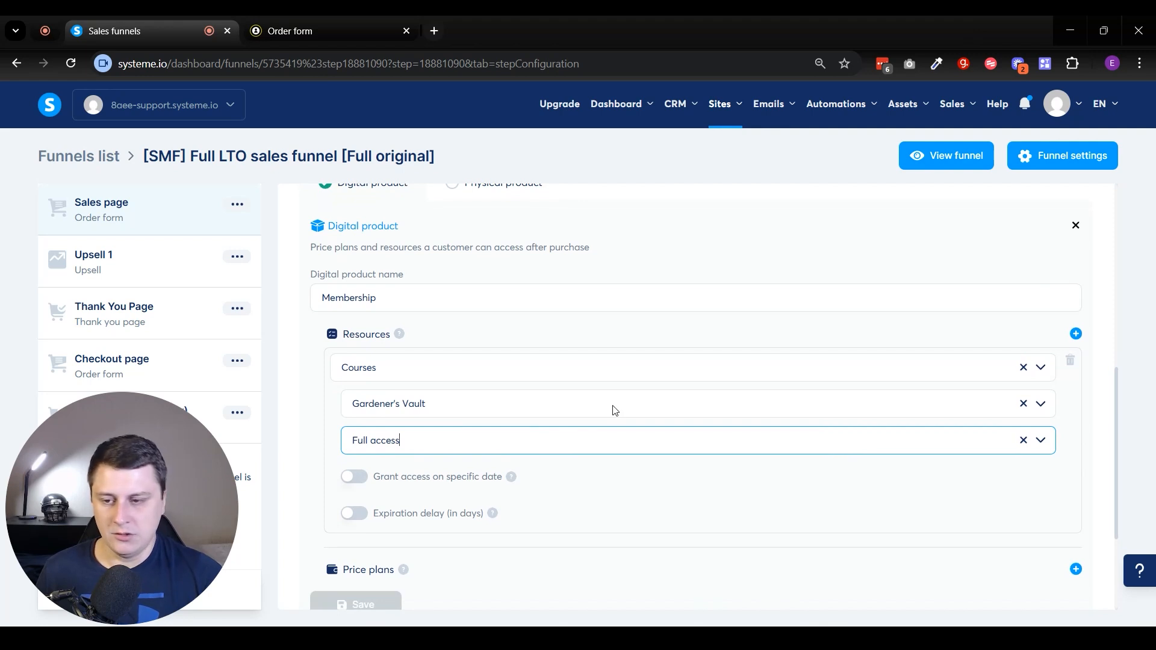
{"action": "scroll", "coordinate": [612, 411], "scroll_direction": "down", "scroll_amount": 1}
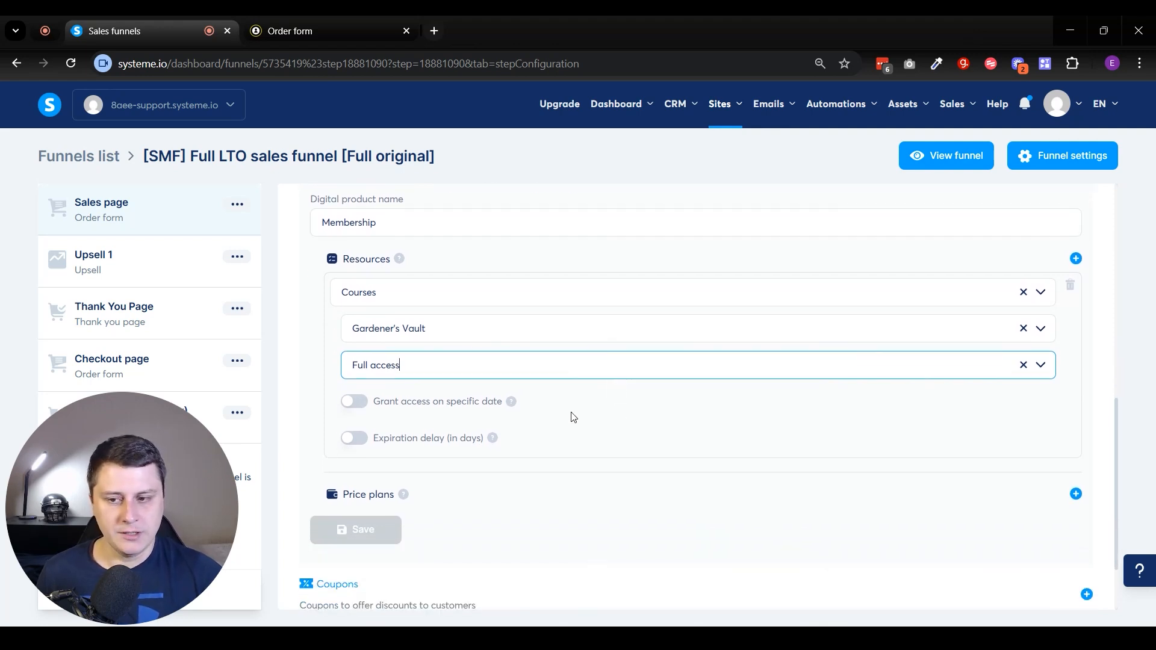
{"action": "left_click", "coordinate": [1075, 262]}
{"action": "left_click", "coordinate": [364, 484]}
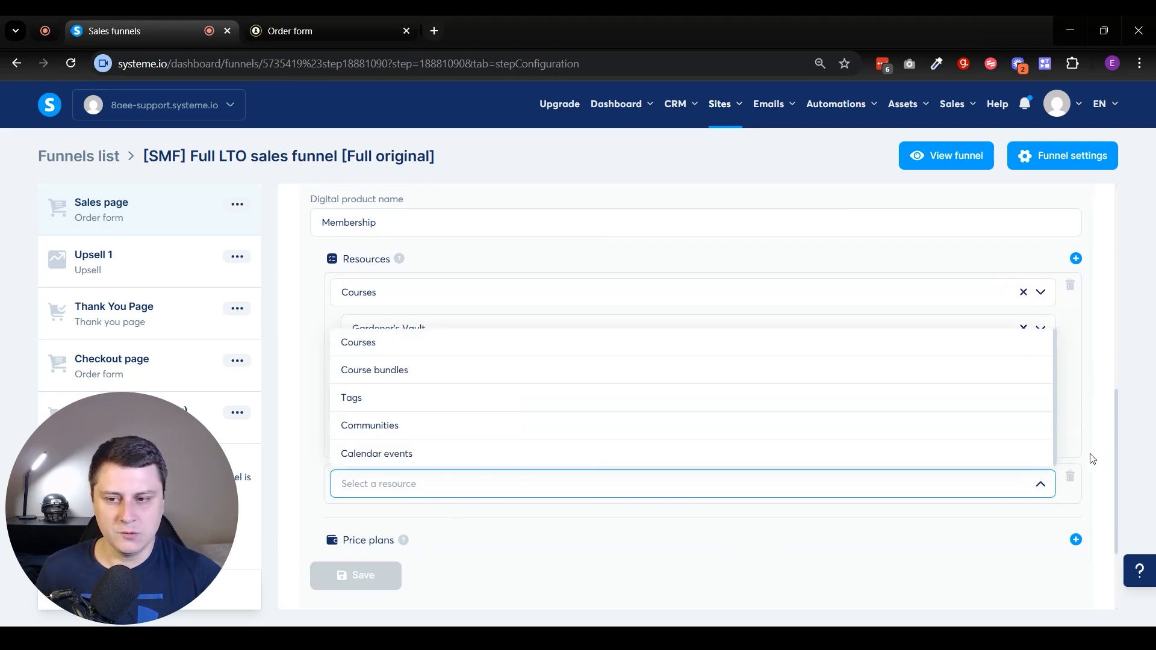
{"action": "left_click", "coordinate": [1070, 476]}
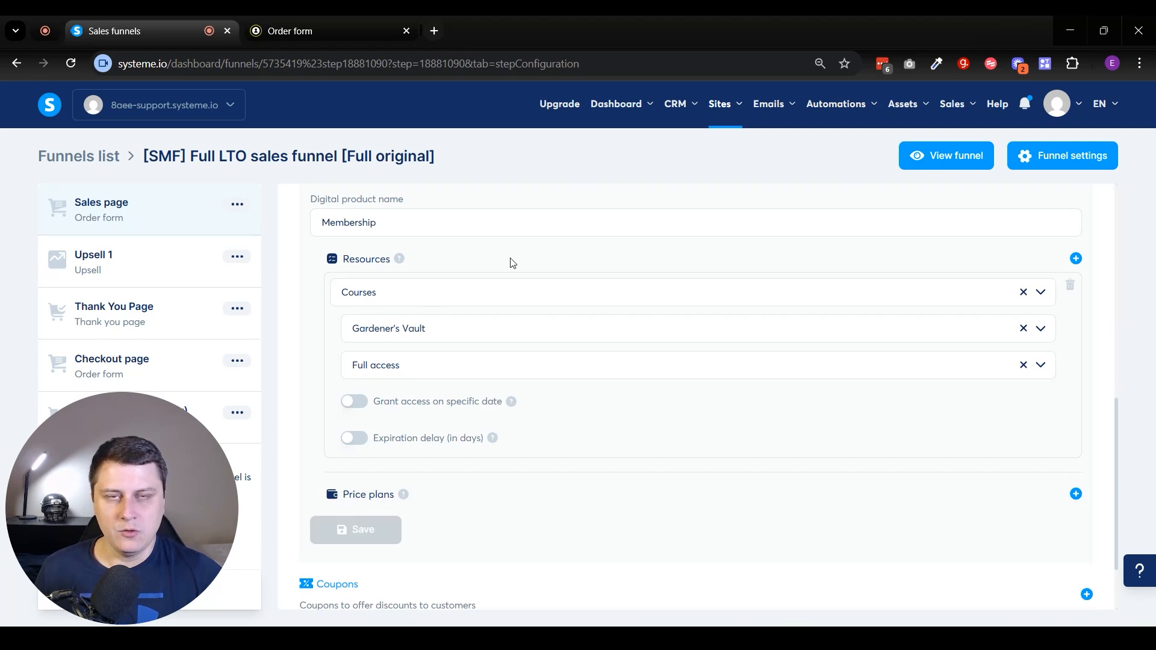
Create a new price plan named Monthly plan for the order form, dashboard and statement descriptor.
{"action": "scroll", "coordinate": [437, 392], "scroll_direction": "down", "scroll_amount": 1}
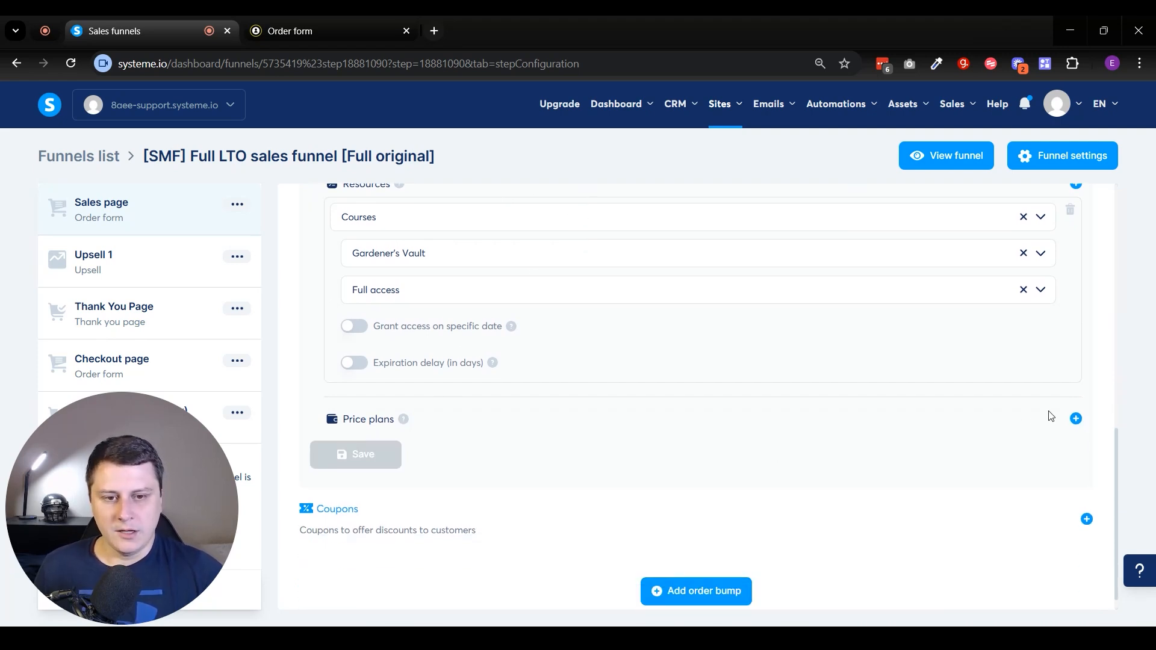
{"action": "left_click", "coordinate": [1075, 419]}
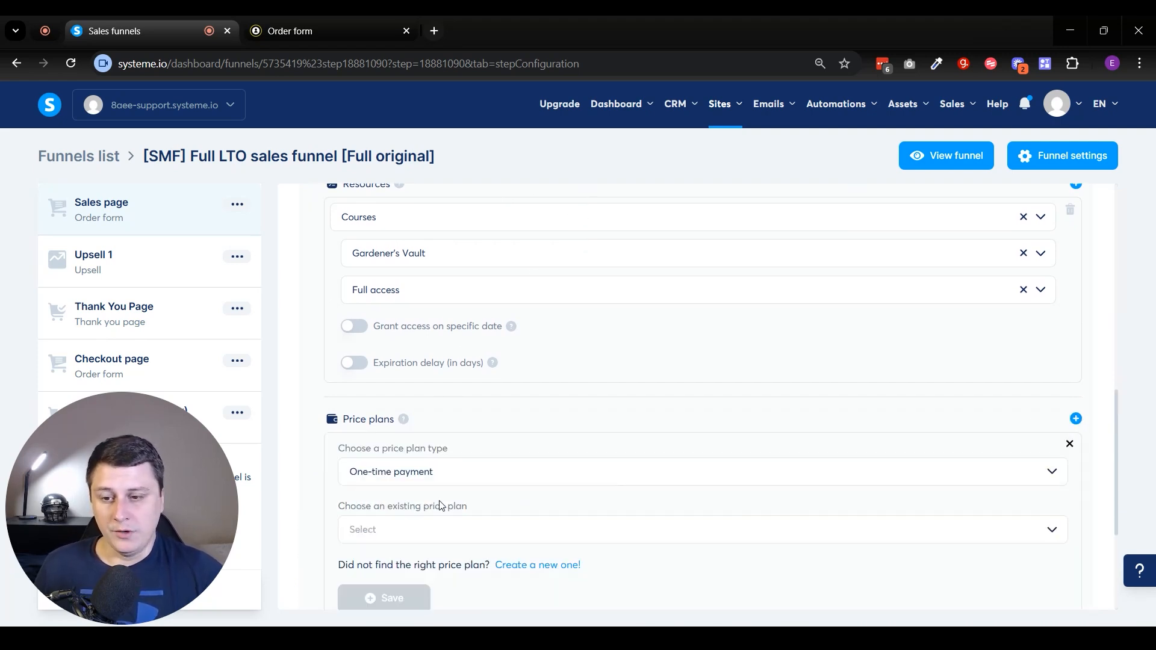
{"action": "left_click", "coordinate": [530, 566]}
{"action": "scroll", "coordinate": [542, 458], "scroll_direction": "down", "scroll_amount": 1}
{"action": "left_click", "coordinate": [510, 405]}
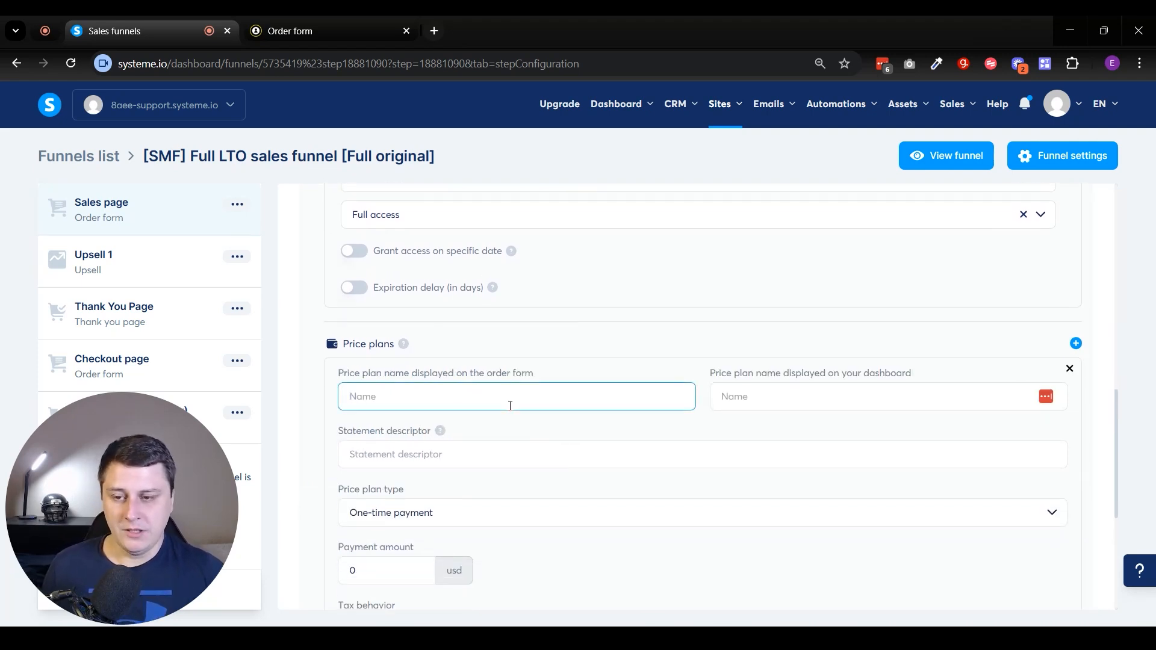
{"action": "type", "text": "Mon"}
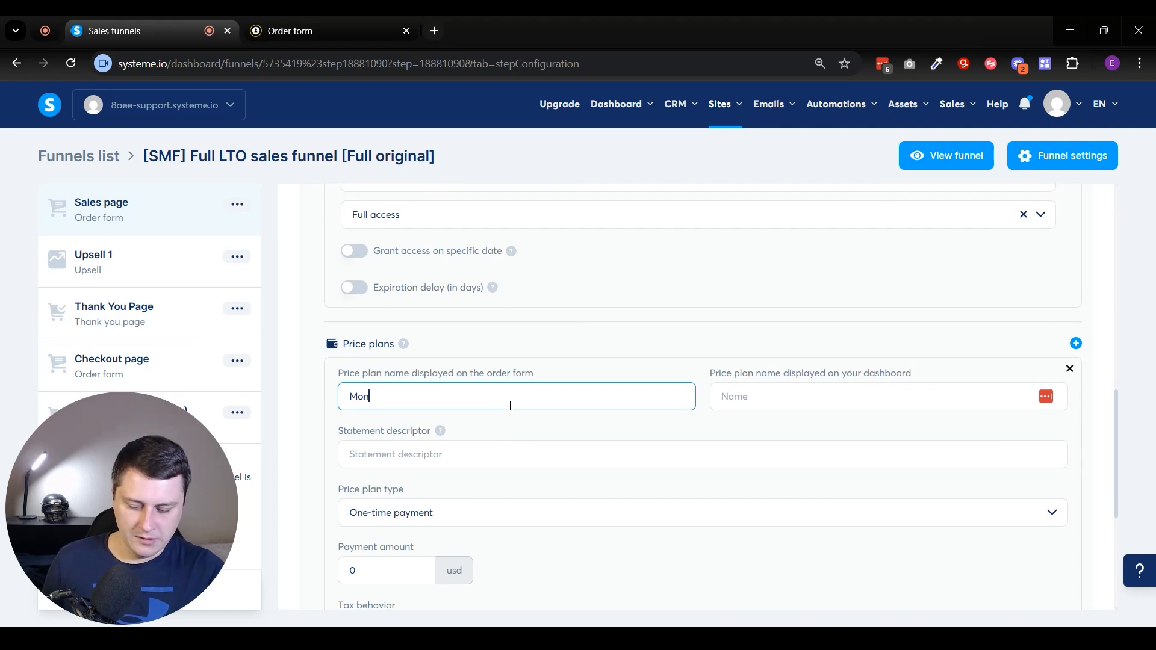
{"action": "type", "text": "thly plan"}
{"action": "key", "text": "Tab"}
{"action": "key", "text": "Tab"}
{"action": "key", "text": "Tab"}
{"action": "type", "text": "Monthly plan"}
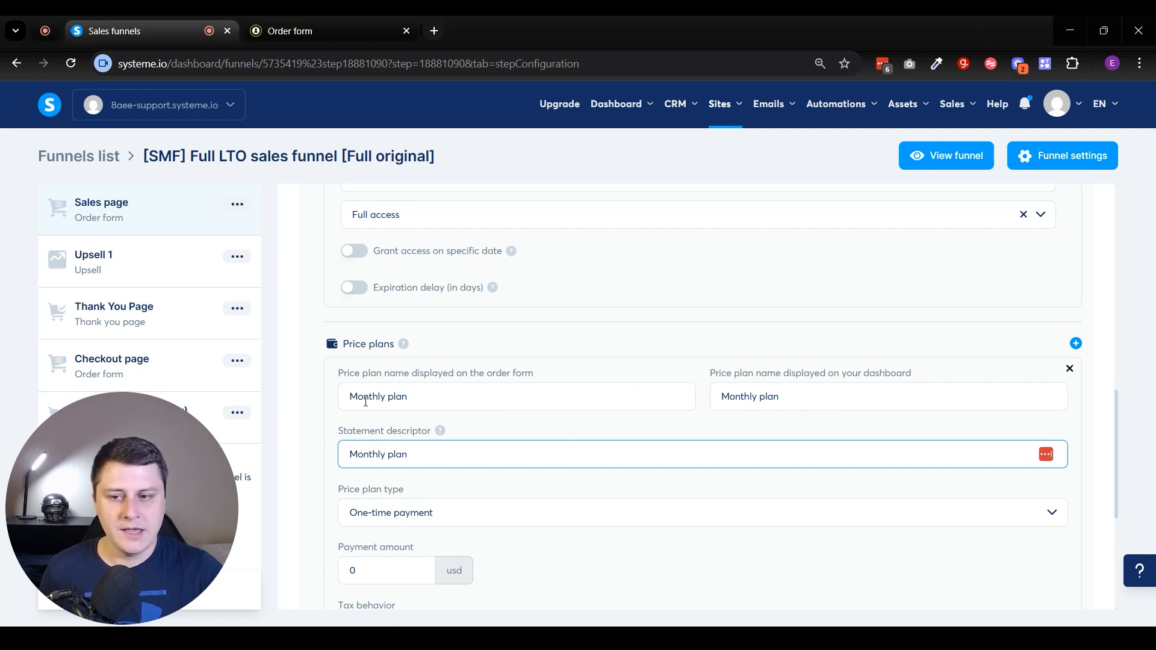
Set the Monthly plan's price plan type to Subscription.
{"action": "left_click_drag", "start_coordinate": [778, 394], "coordinate": [635, 400]}
{"action": "left_click", "coordinate": [506, 395]}
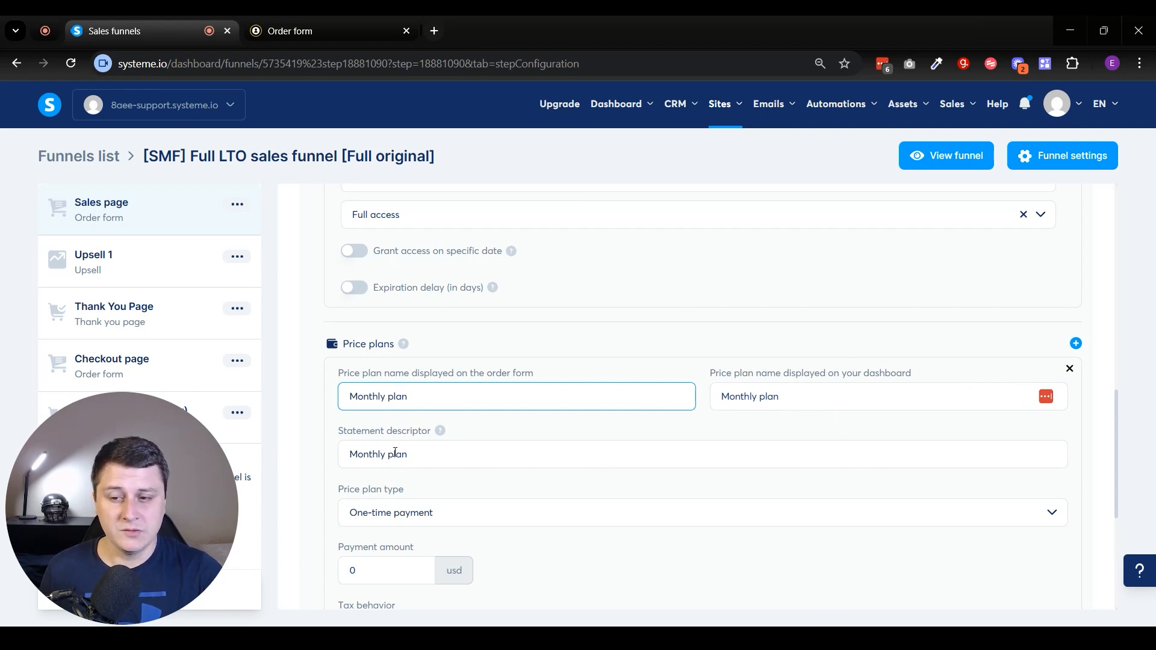
{"action": "left_click", "coordinate": [446, 436]}
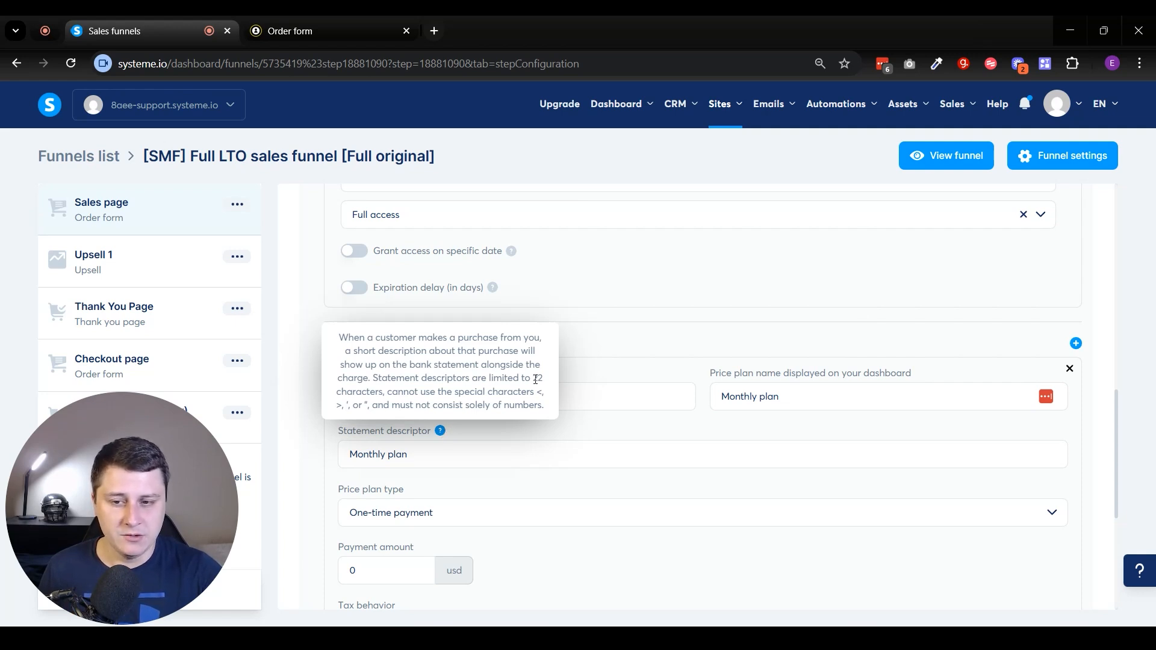
{"action": "triple_click", "coordinate": [394, 456]}
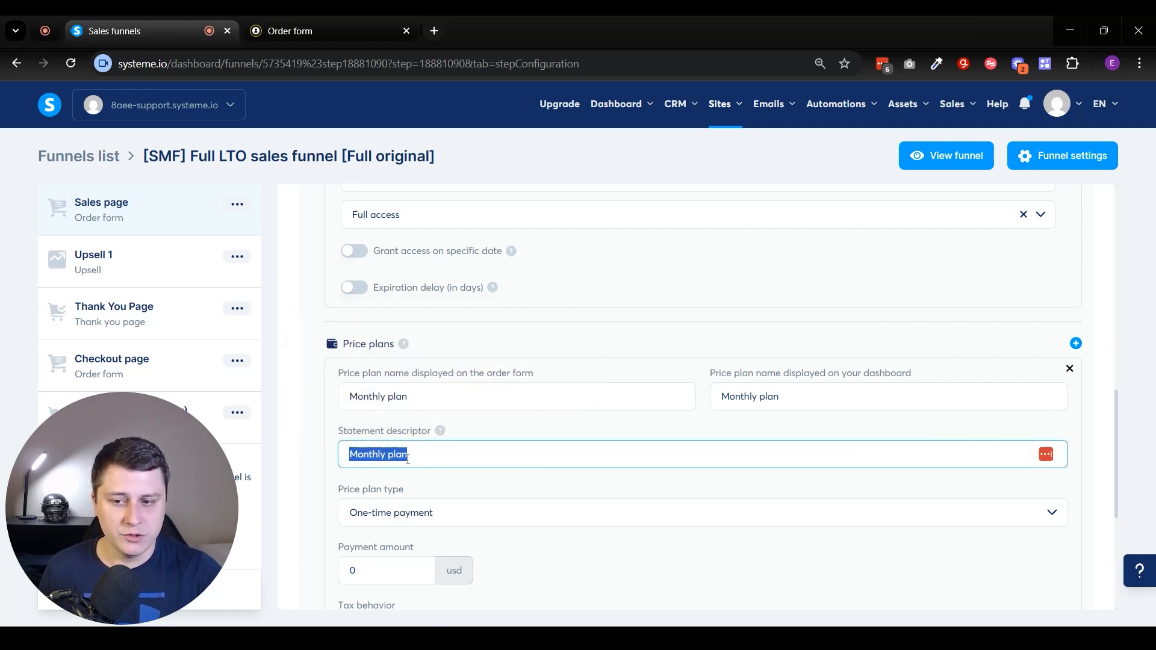
{"action": "scroll", "coordinate": [421, 455], "scroll_direction": "down", "scroll_amount": 1}
{"action": "left_click", "coordinate": [459, 444]}
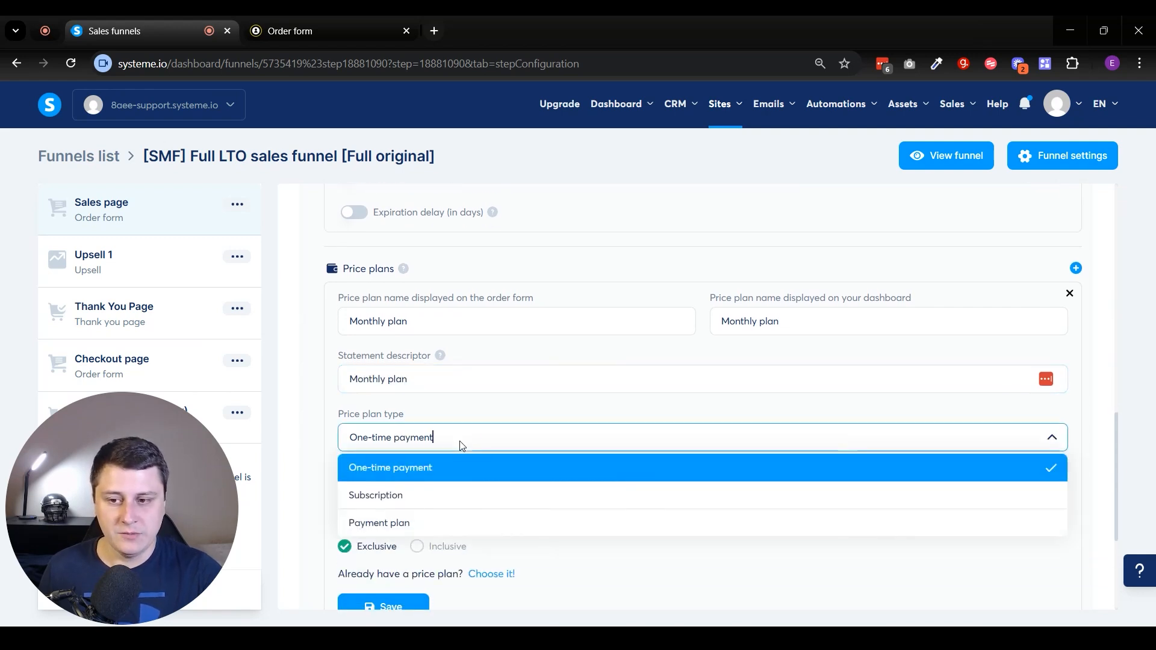
{"action": "left_click", "coordinate": [440, 506]}
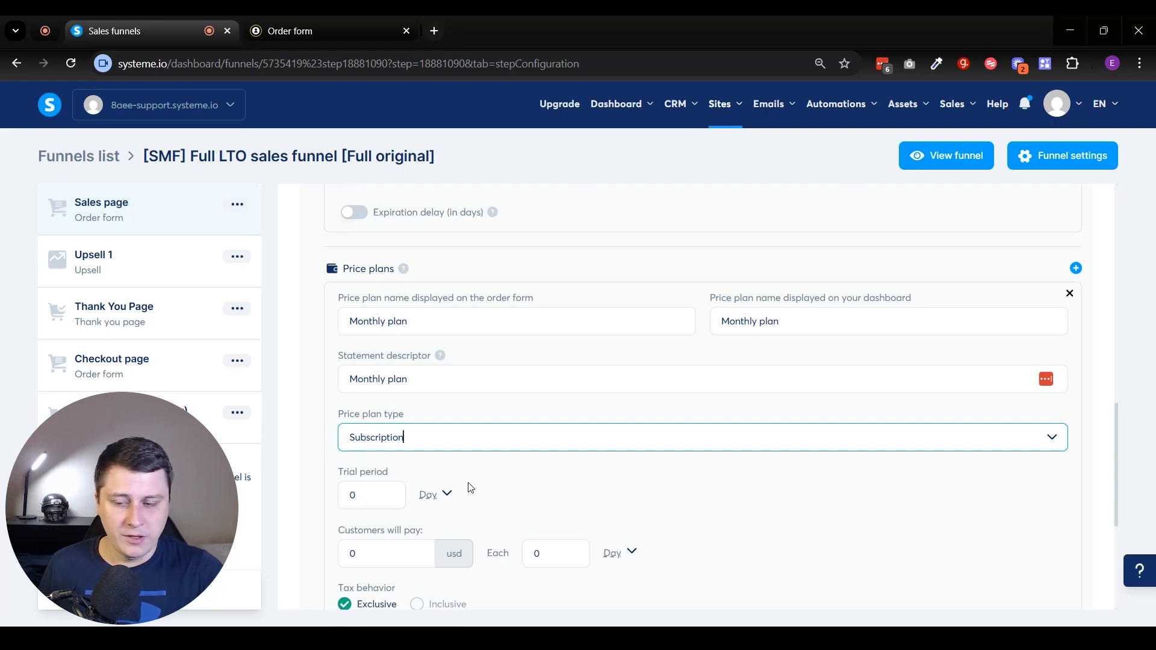
Charge 100 usd each 1 Month for the Monthly plan and save it.
{"action": "scroll", "coordinate": [471, 488], "scroll_direction": "down", "scroll_amount": 1}
{"action": "left_click", "coordinate": [380, 479]}
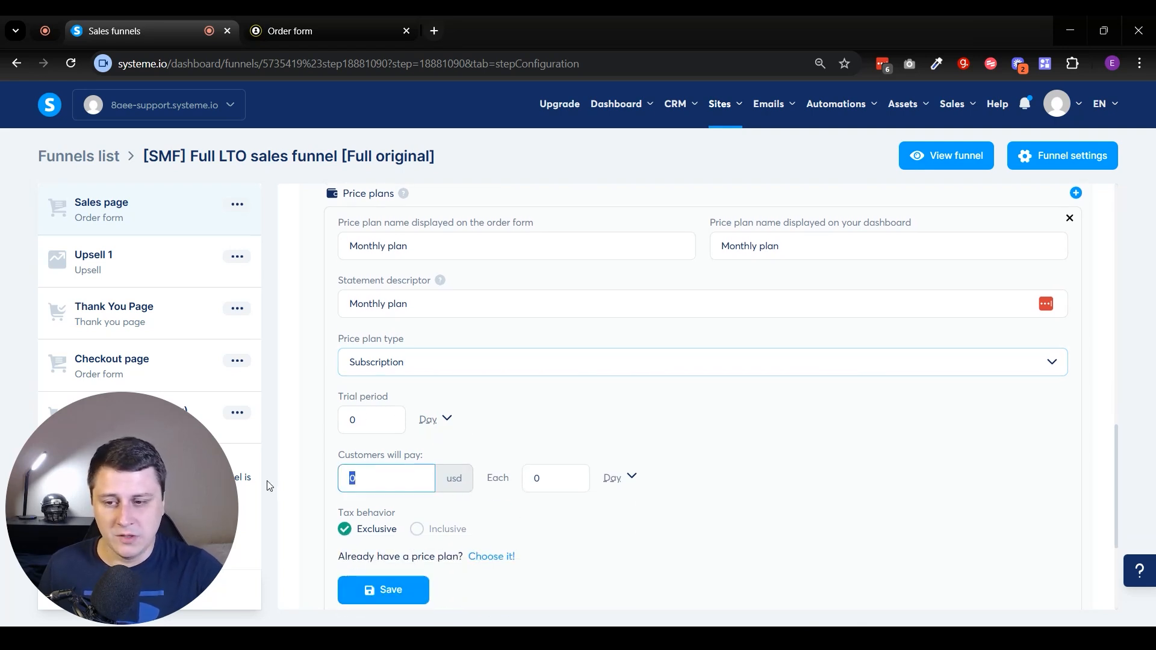
{"action": "type", "text": "100"}
{"action": "left_click", "coordinate": [547, 482]}
{"action": "type", "text": "1"}
{"action": "left_click", "coordinate": [629, 478]}
{"action": "left_click", "coordinate": [612, 526]}
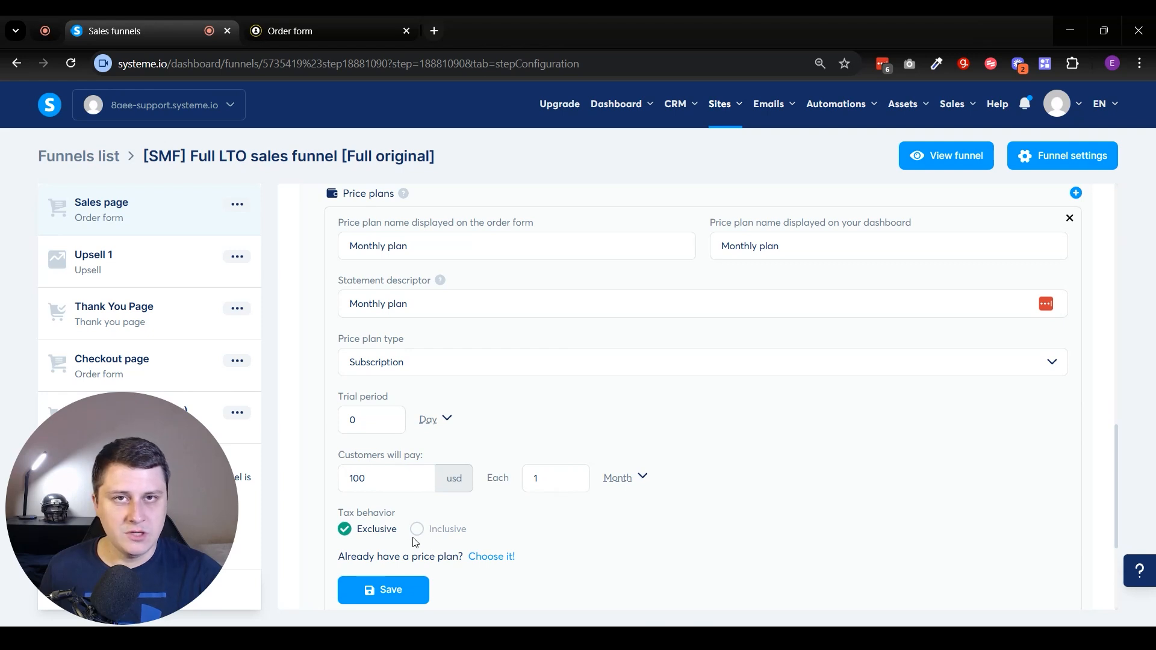
{"action": "left_click_drag", "start_coordinate": [370, 479], "coordinate": [328, 482]}
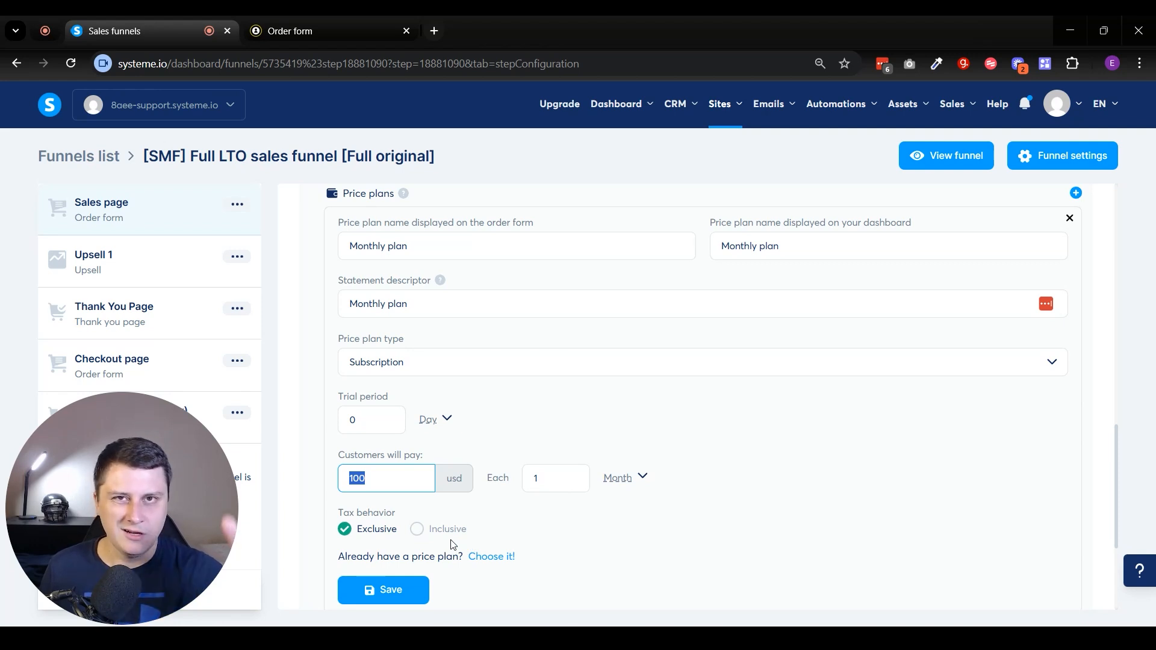
{"action": "left_click", "coordinate": [386, 589]}
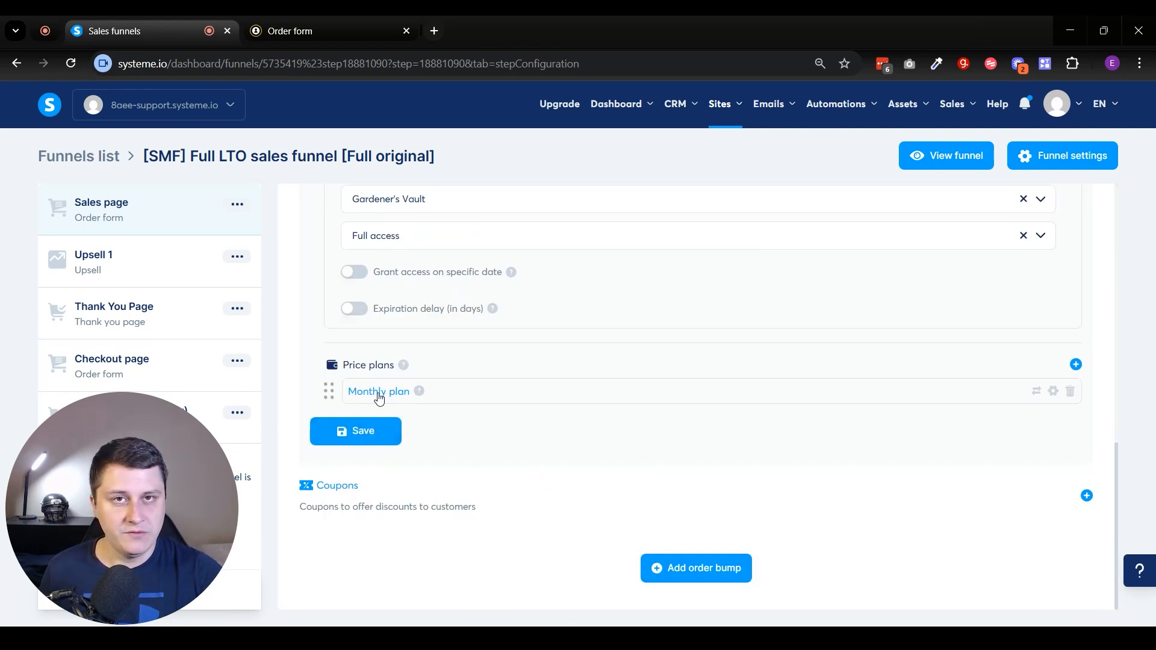
Create a second new price plan named Yearly plan for the order form, dashboard and statement descriptor.
{"action": "left_click", "coordinate": [1076, 364]}
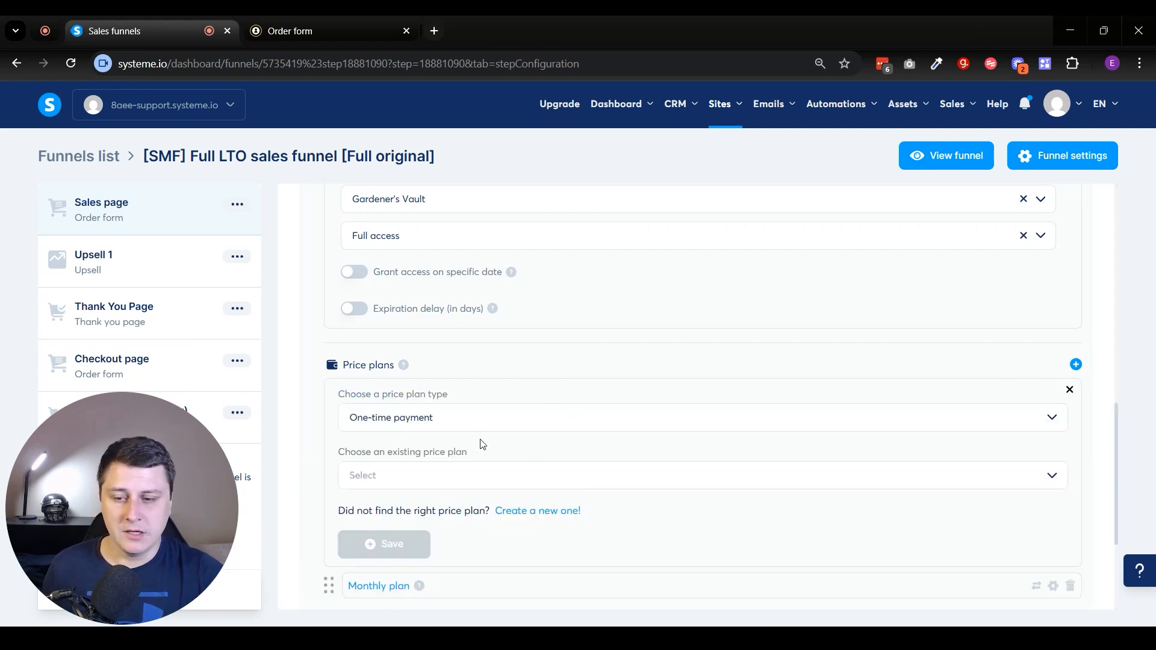
{"action": "left_click", "coordinate": [533, 512]}
{"action": "left_click", "coordinate": [439, 418]}
{"action": "type", "text": "Y"}
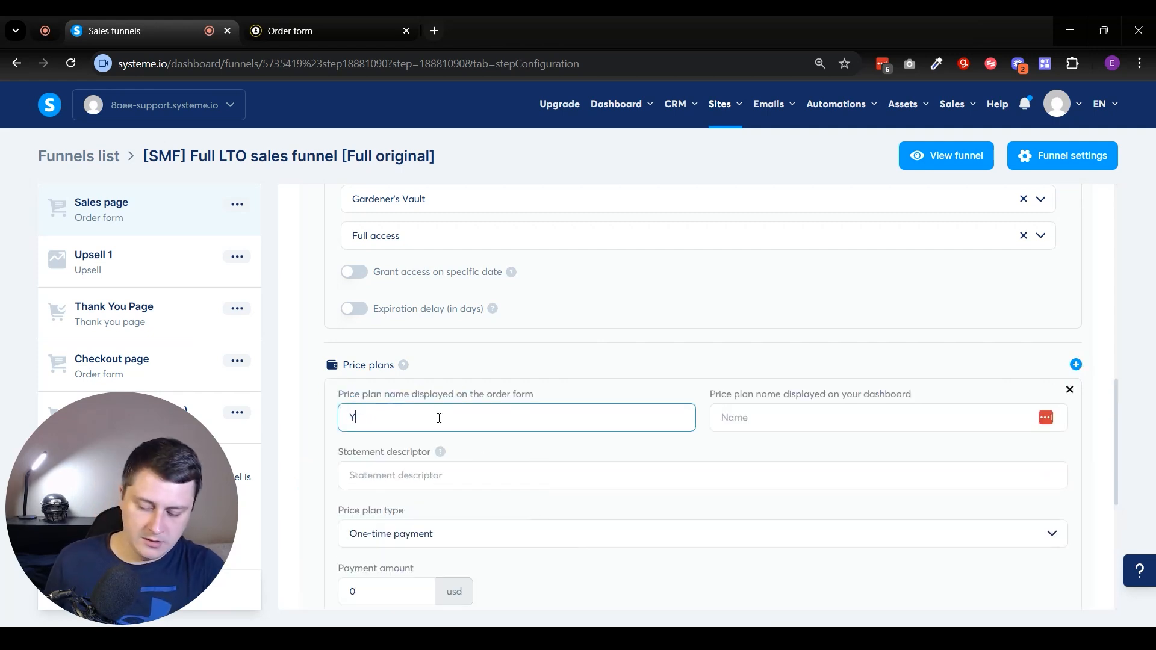
{"action": "type", "text": "early plan"}
{"action": "key", "text": "ctrl+a"}
{"action": "key", "text": "Tab"}
{"action": "key", "text": "Tab"}
{"action": "type", "text": "Yearly plan"}
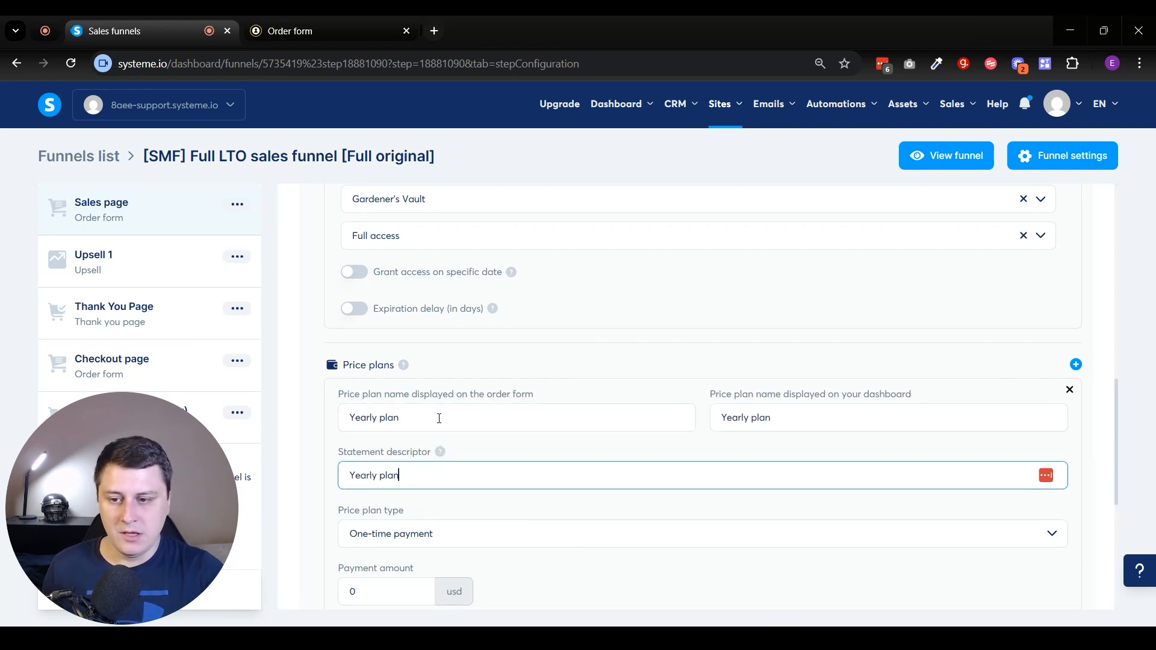
Make the Yearly plan a Subscription where customers pay 1000 usd.
{"action": "left_click", "coordinate": [412, 546]}
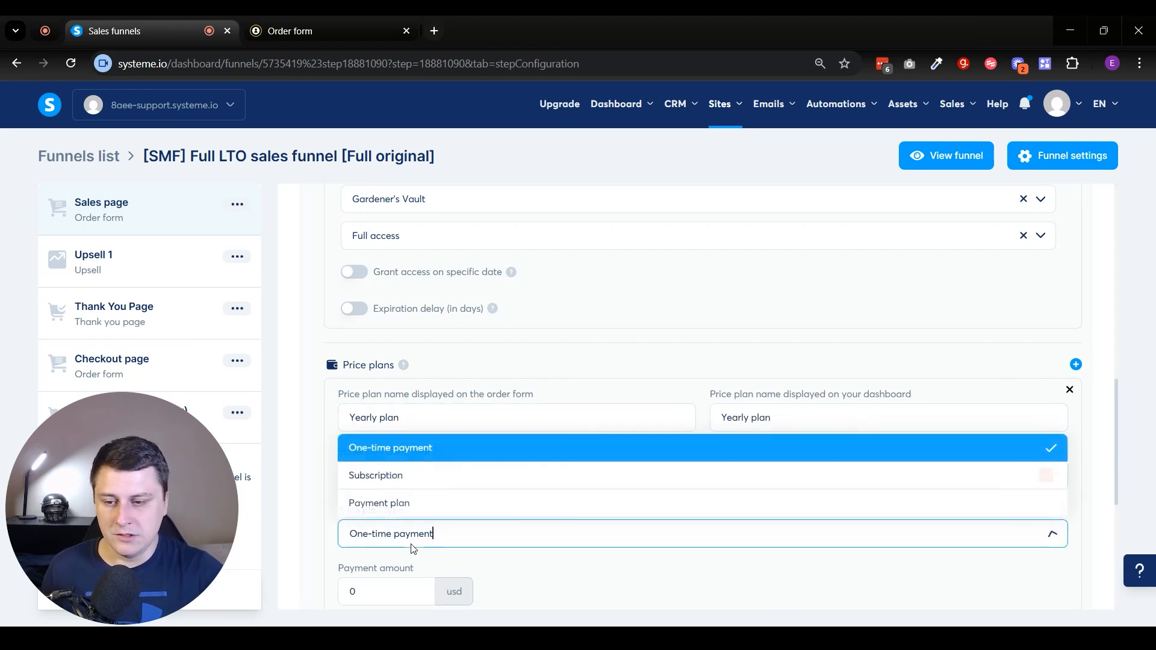
{"action": "left_click", "coordinate": [386, 476]}
{"action": "scroll", "coordinate": [379, 516], "scroll_direction": "down", "scroll_amount": 1}
{"action": "left_click", "coordinate": [362, 579]}
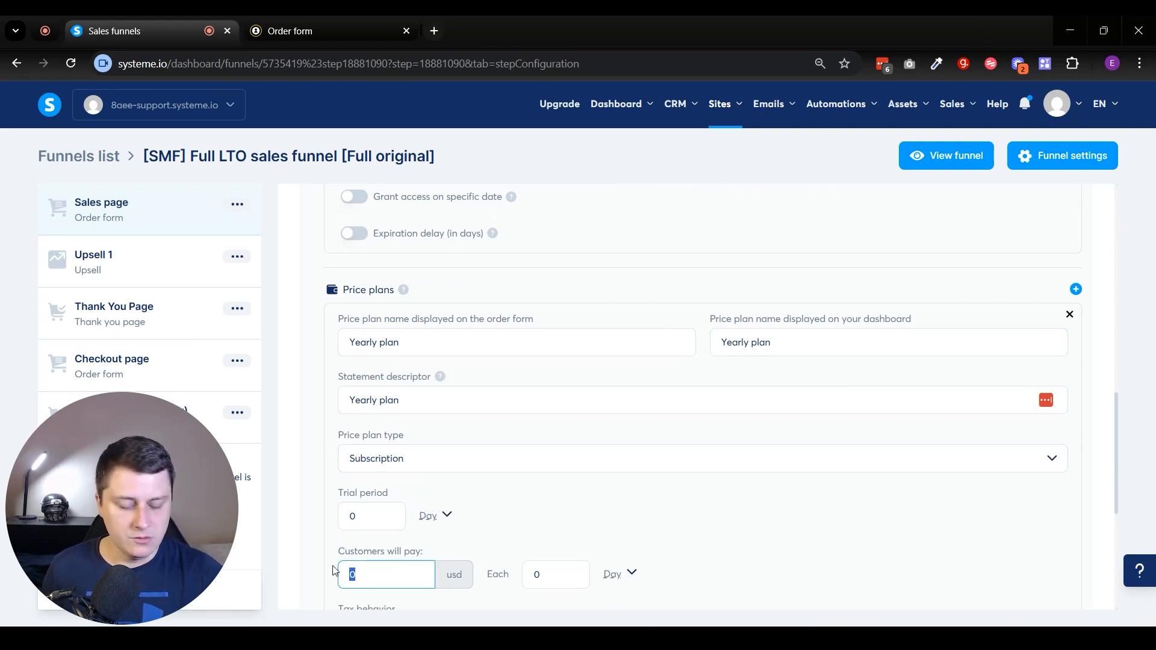
{"action": "type", "text": "1000"}
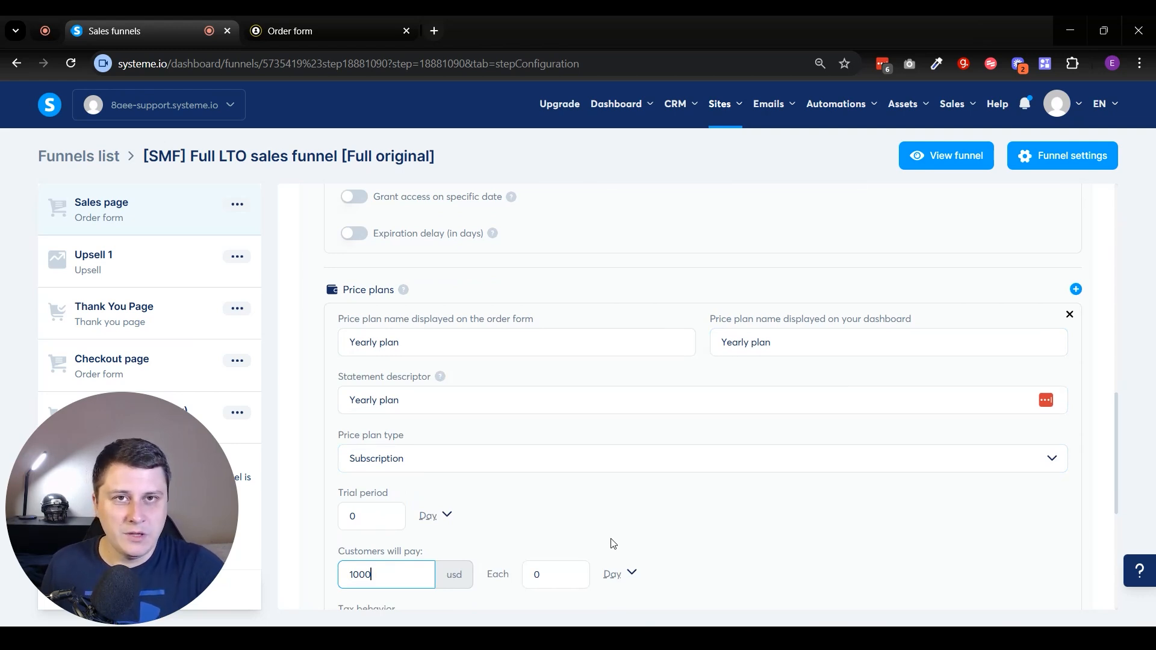
Set the Yearly plan's billing interval to each 1 year and save the plan.
{"action": "scroll", "coordinate": [622, 535], "scroll_direction": "down", "scroll_amount": 1}
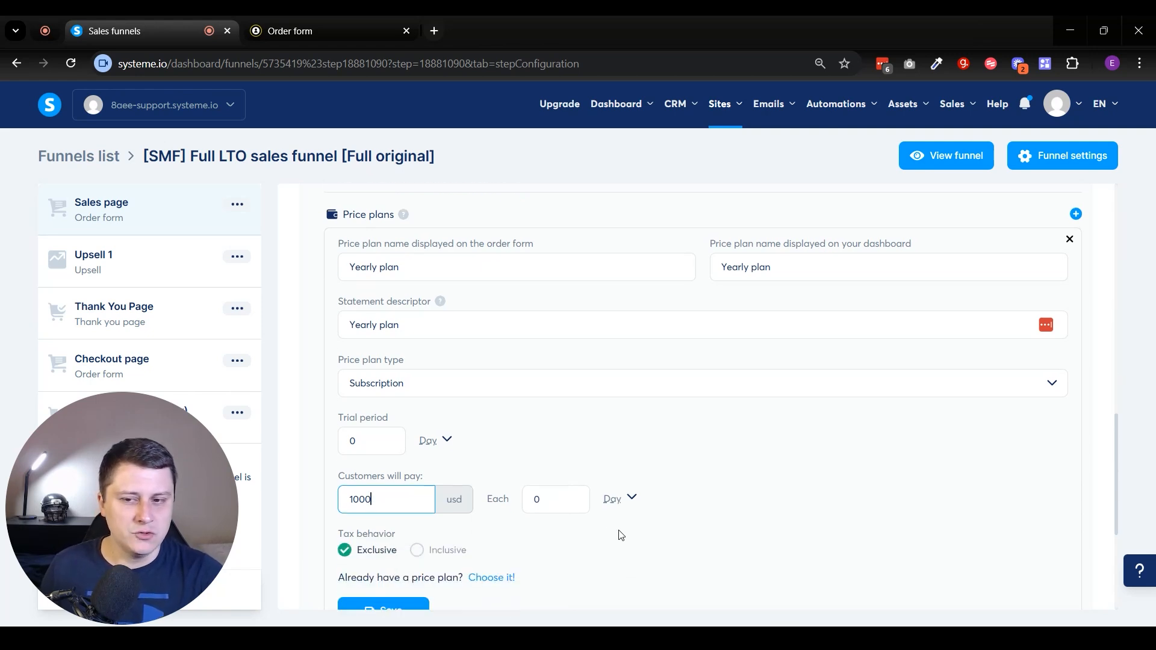
{"action": "double_click", "coordinate": [375, 496]}
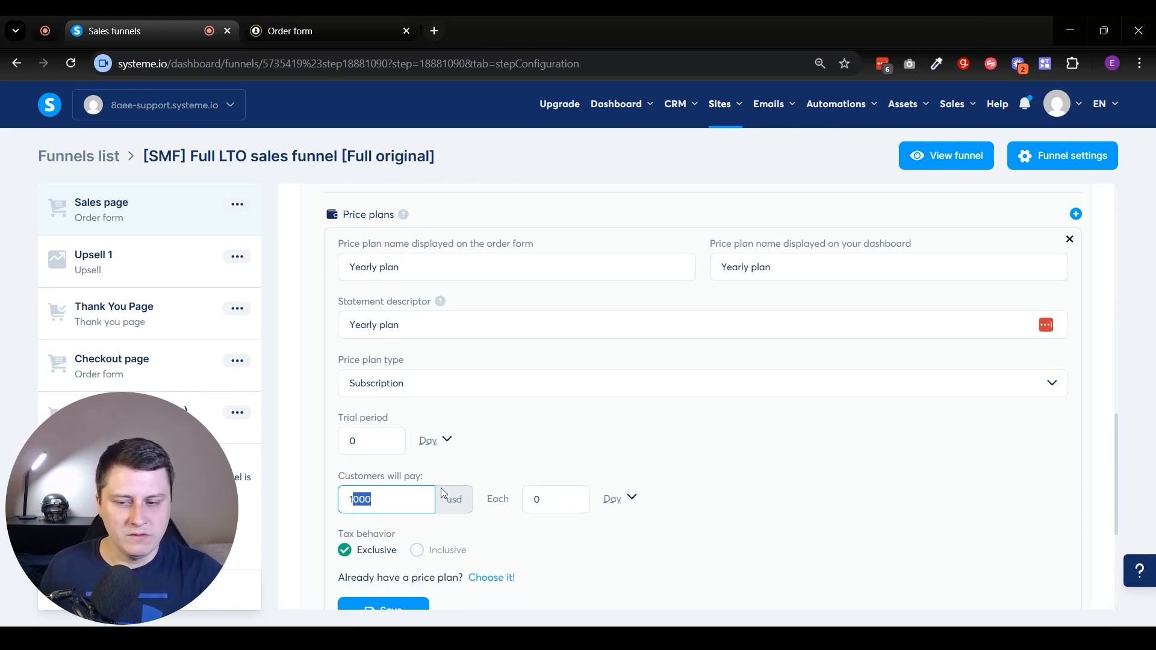
{"action": "left_click", "coordinate": [642, 530]}
{"action": "double_click", "coordinate": [548, 500]}
{"action": "type", "text": "1"}
{"action": "left_click", "coordinate": [629, 503]}
{"action": "left_click", "coordinate": [591, 526]}
{"action": "scroll", "coordinate": [592, 524], "scroll_direction": "down", "scroll_amount": 1}
{"action": "left_click", "coordinate": [421, 537]}
{"action": "scroll", "coordinate": [431, 533], "scroll_direction": "down", "scroll_amount": 3}
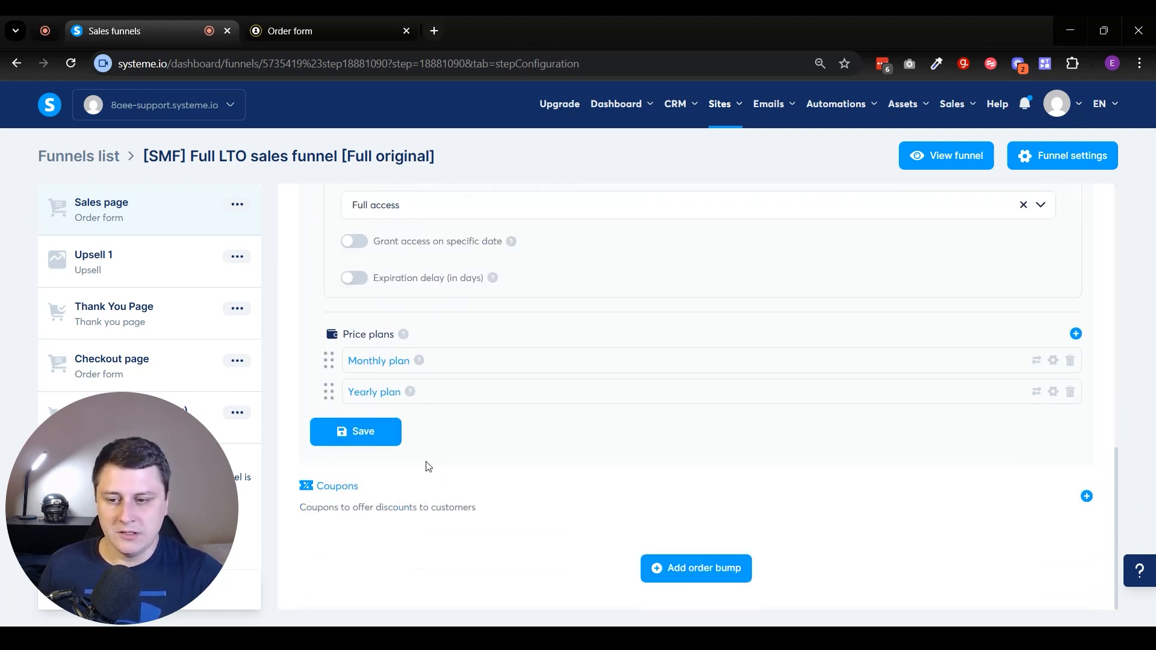
{"action": "mouse_move", "coordinate": [420, 364]}
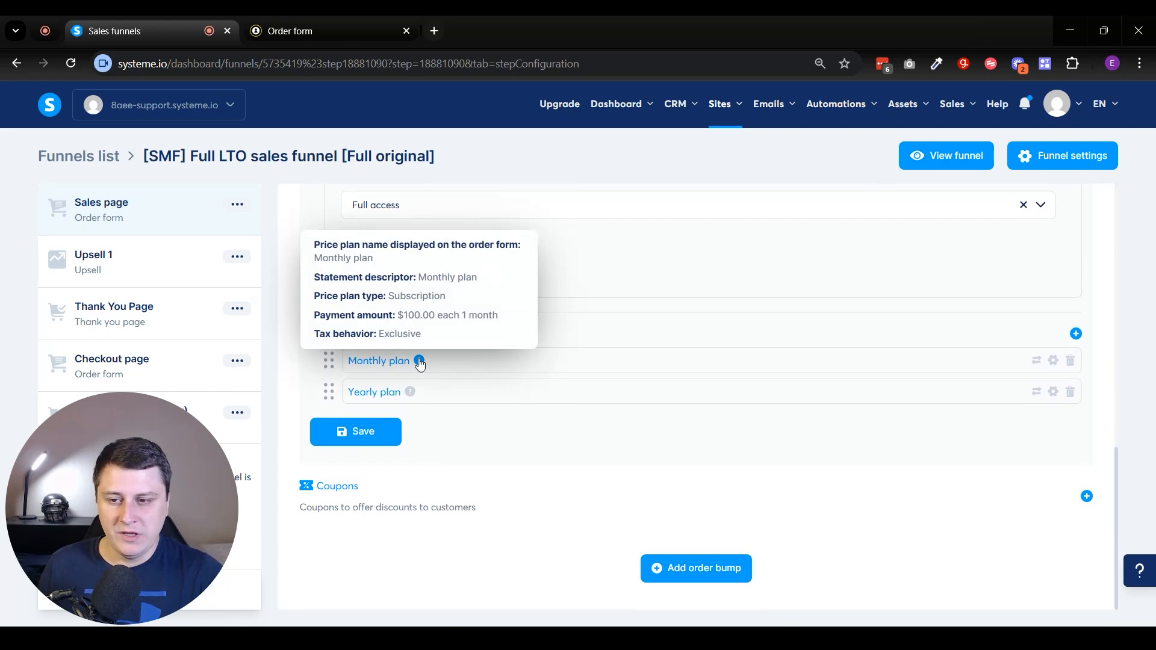
Save the sales page's offer settings with the Monthly and Yearly price plans.
{"action": "mouse_move", "coordinate": [411, 395]}
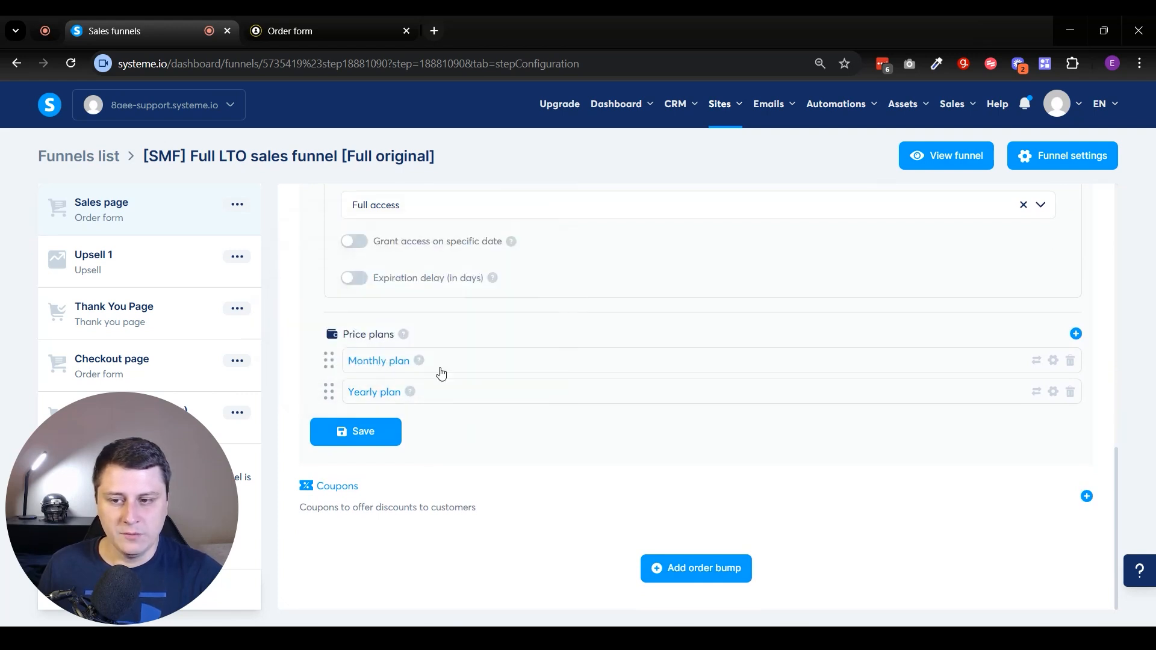
{"action": "left_click", "coordinate": [374, 440]}
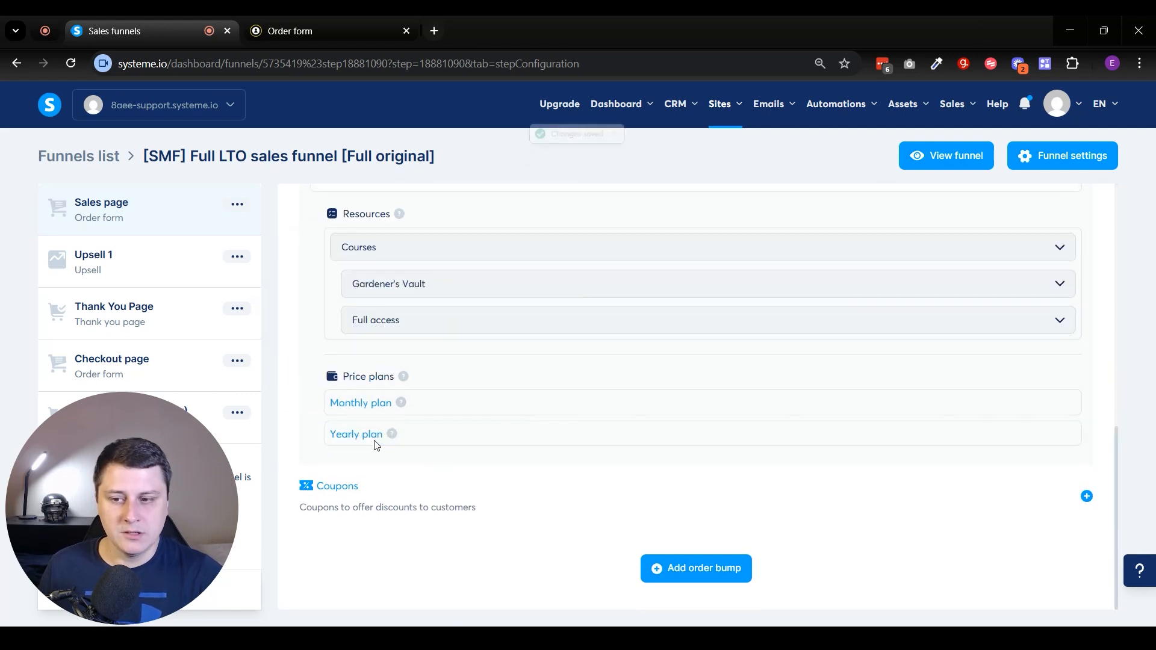
{"action": "scroll", "coordinate": [375, 445], "scroll_direction": "up", "scroll_amount": 3}
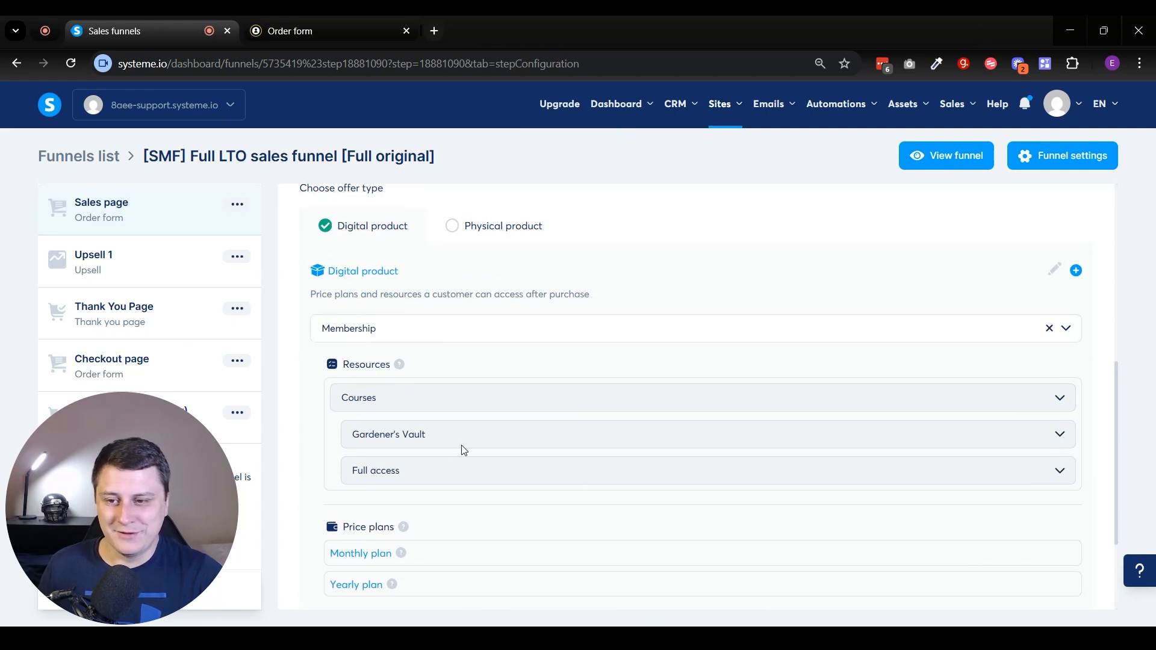
{"action": "scroll", "coordinate": [467, 433], "scroll_direction": "down", "scroll_amount": 3}
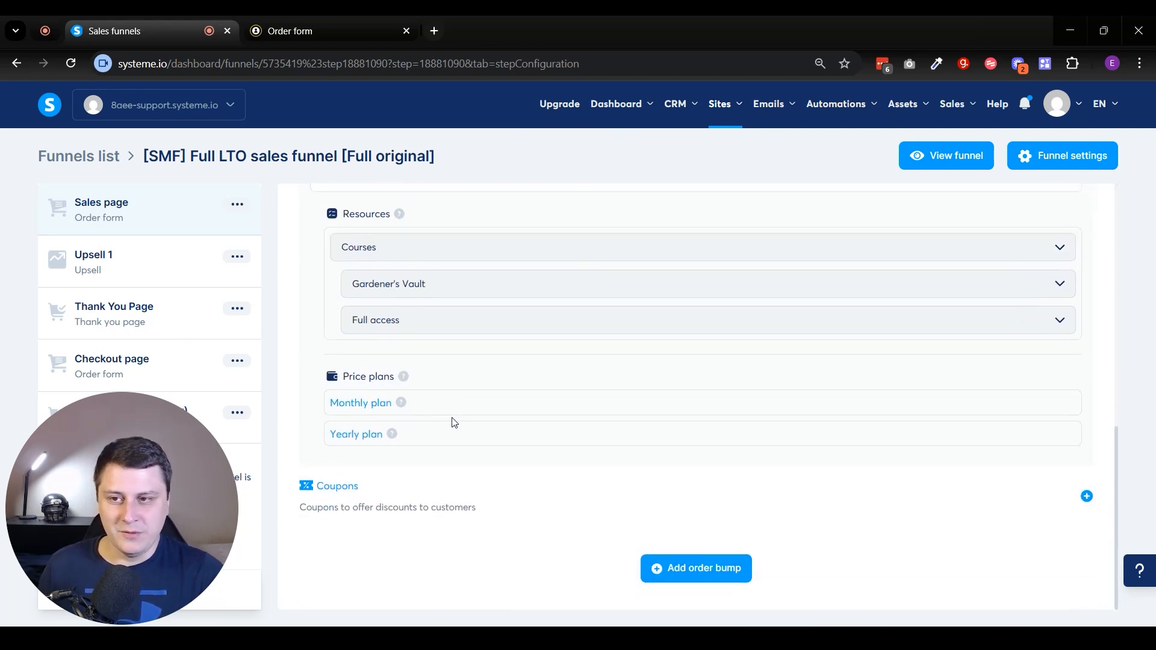
Check the live order form by switching between the Monthly plan and Yearly plan options.
{"action": "key", "text": "ctrl+Tab"}
{"action": "left_click", "coordinate": [344, 525]}
{"action": "left_click", "coordinate": [343, 498]}
{"action": "left_click", "coordinate": [344, 525]}
{"action": "left_click", "coordinate": [344, 498]}
{"action": "left_click", "coordinate": [345, 526]}
{"action": "left_click_drag", "start_coordinate": [346, 497], "coordinate": [865, 526]}
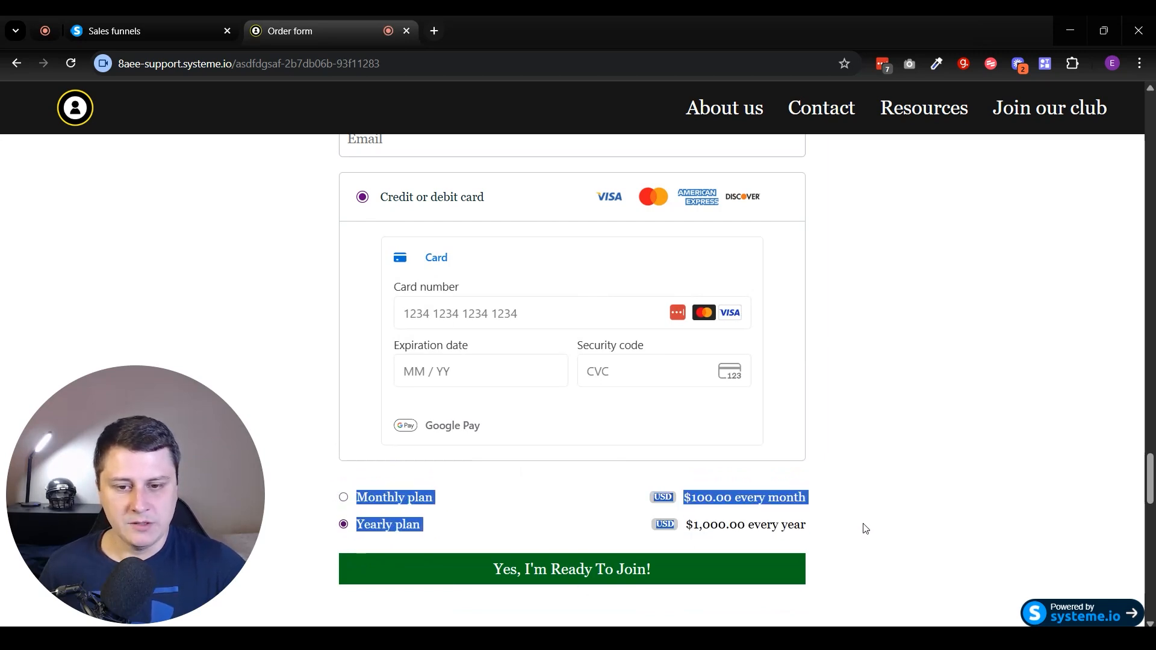
{"action": "left_click", "coordinate": [865, 526]}
{"action": "left_click", "coordinate": [177, 21]}
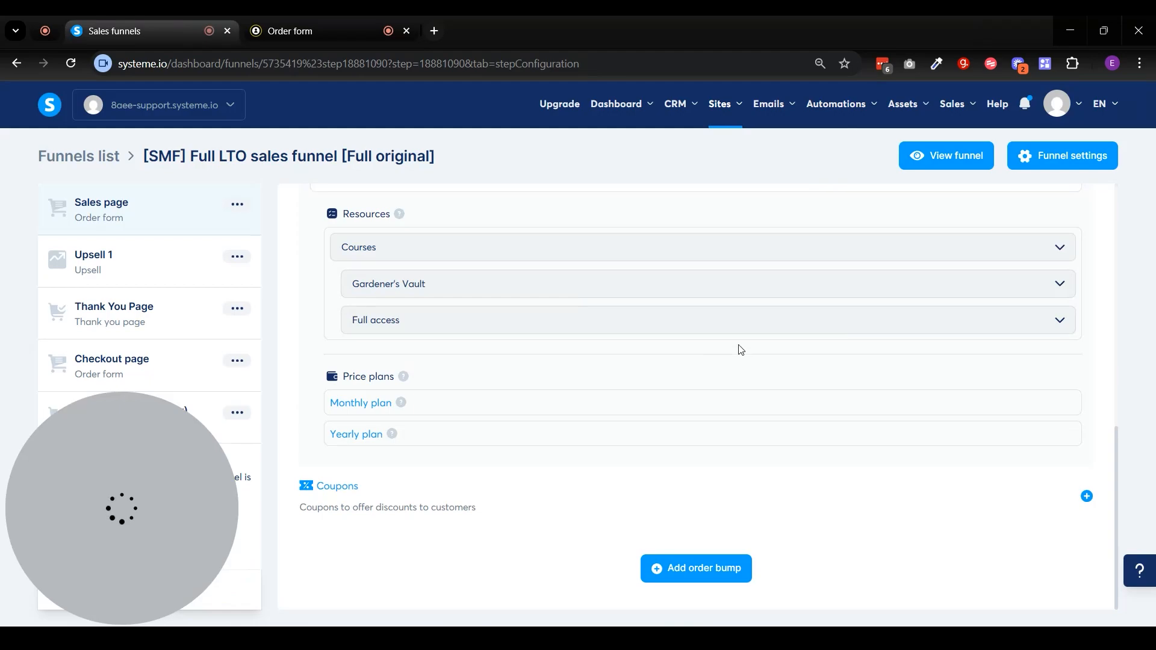
Open the sales page in the page editor and examine the order form's offer price element and payment elements.
{"action": "scroll", "coordinate": [865, 353], "scroll_direction": "up", "scroll_amount": 10}
{"action": "left_click", "coordinate": [1021, 314]}
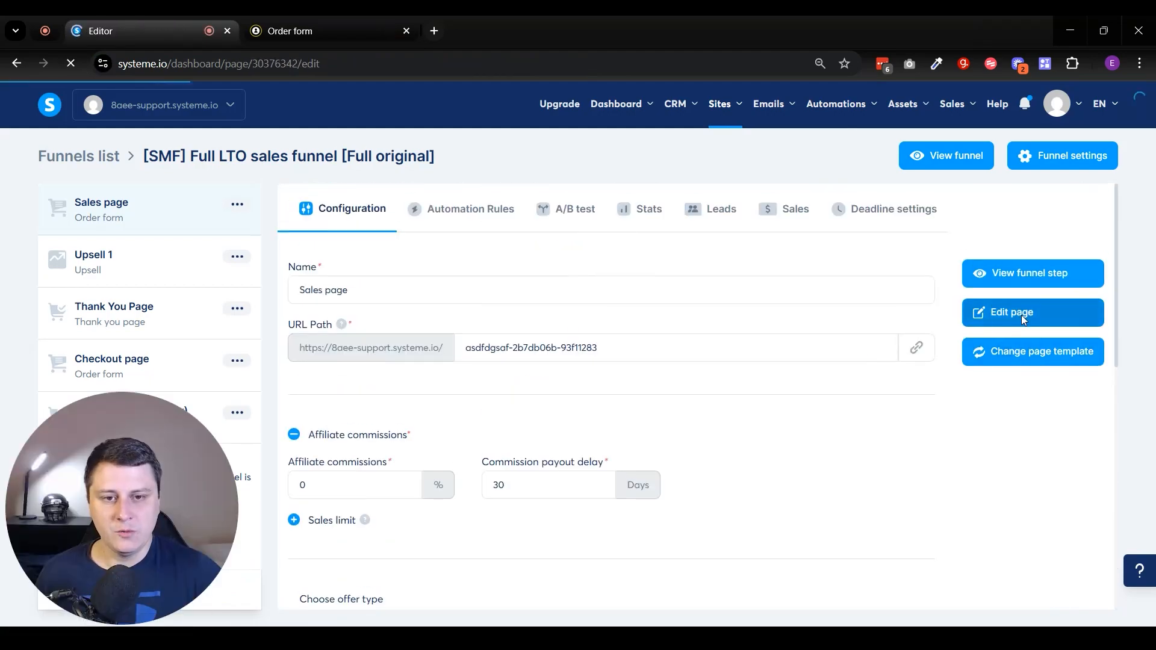
{"action": "scroll", "coordinate": [805, 415], "scroll_direction": "down", "scroll_amount": 20}
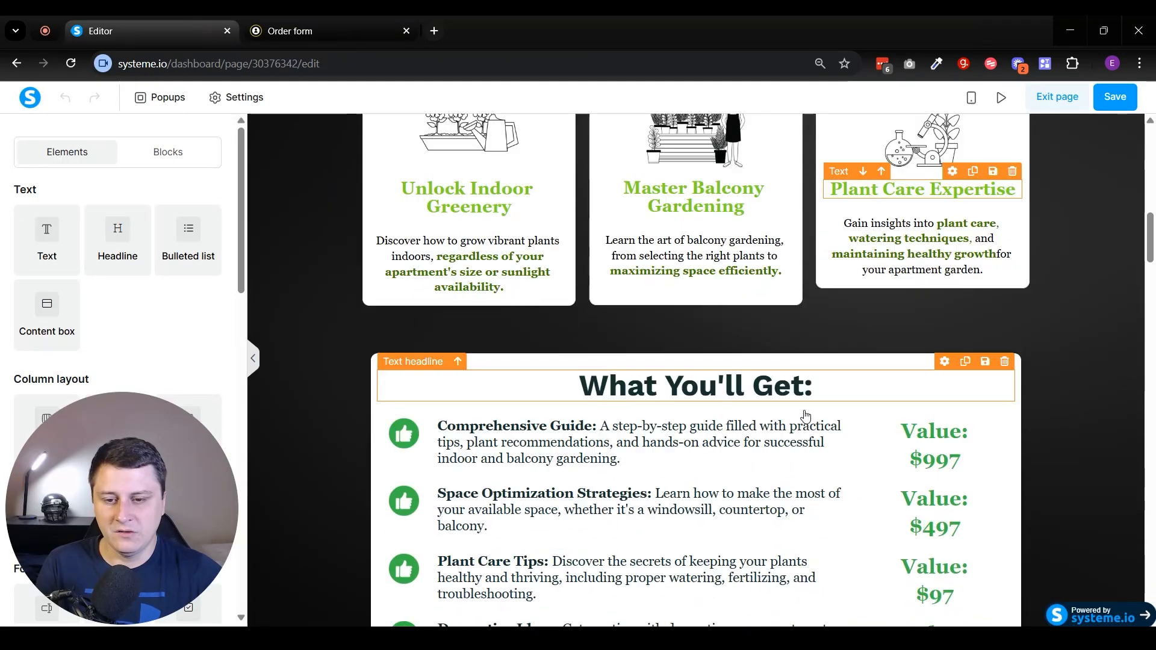
{"action": "scroll", "coordinate": [733, 370], "scroll_direction": "up", "scroll_amount": 1}
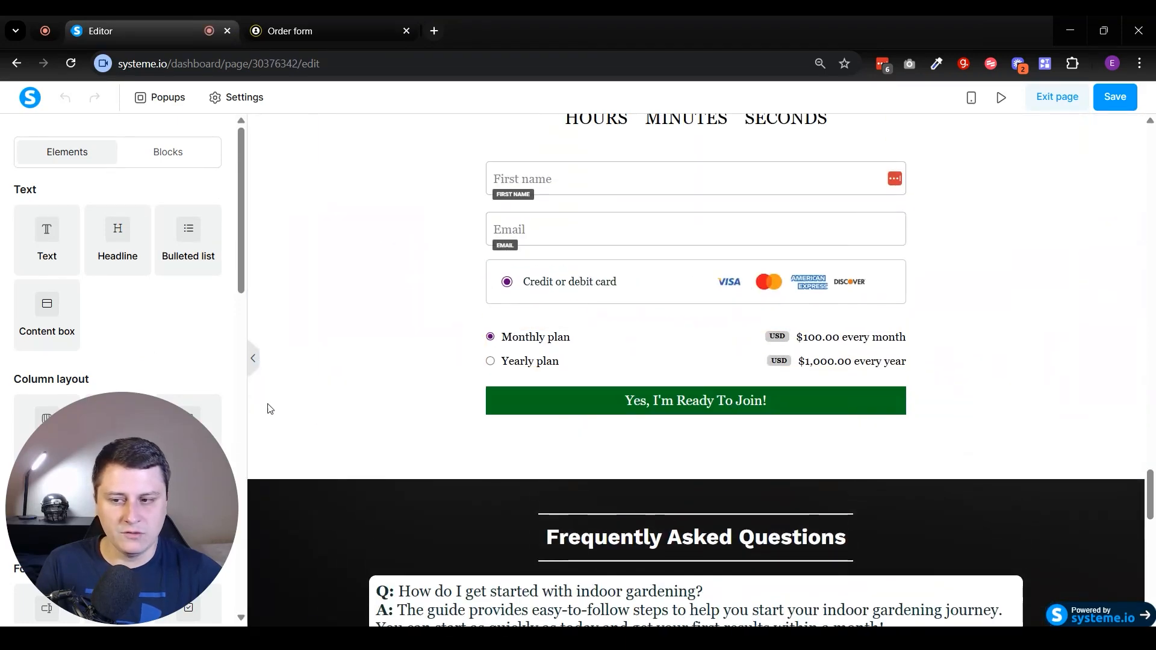
{"action": "scroll", "coordinate": [163, 474], "scroll_direction": "down", "scroll_amount": 3}
{"action": "scroll", "coordinate": [164, 474], "scroll_direction": "down", "scroll_amount": 4}
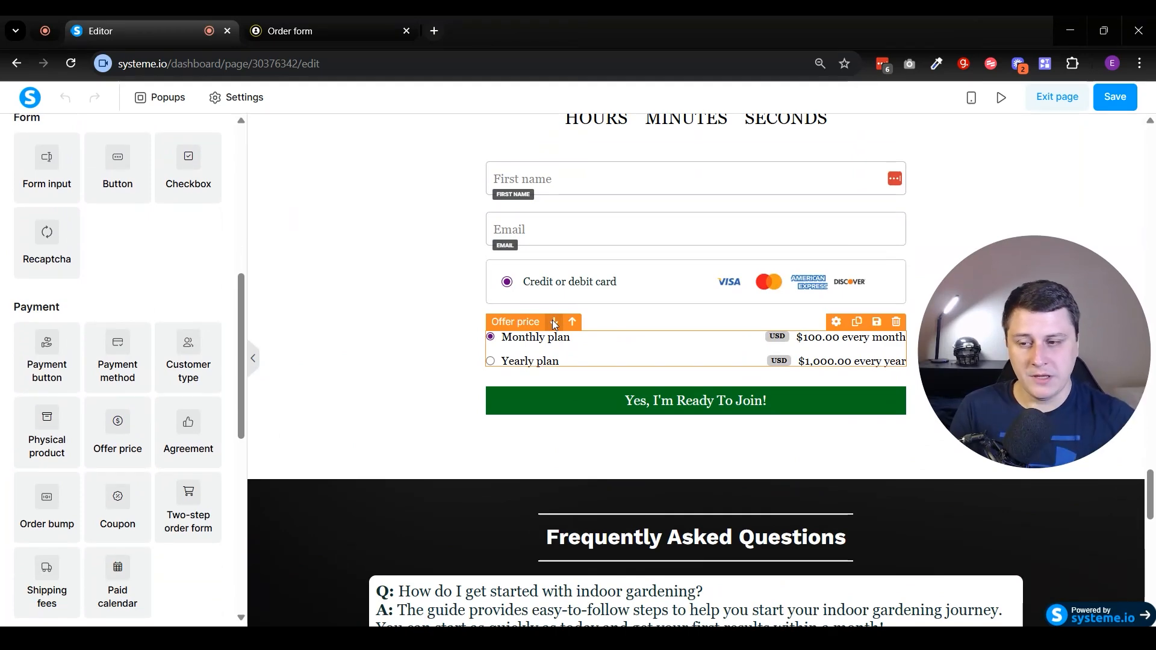
{"action": "scroll", "coordinate": [84, 445], "scroll_direction": "down", "scroll_amount": 1}
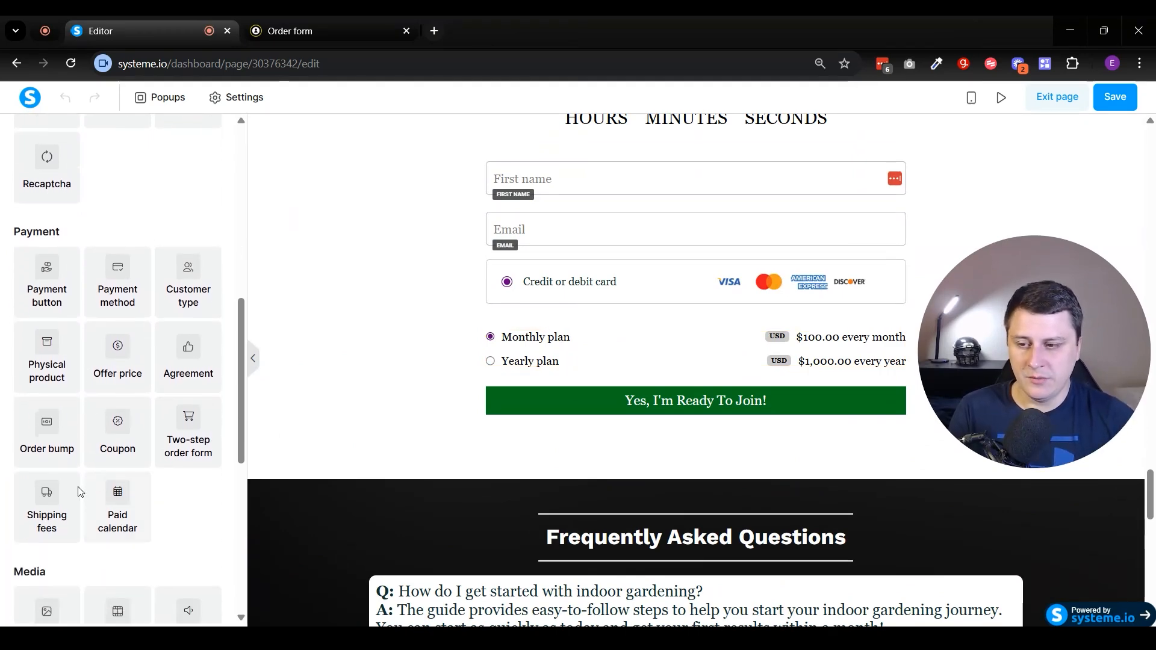